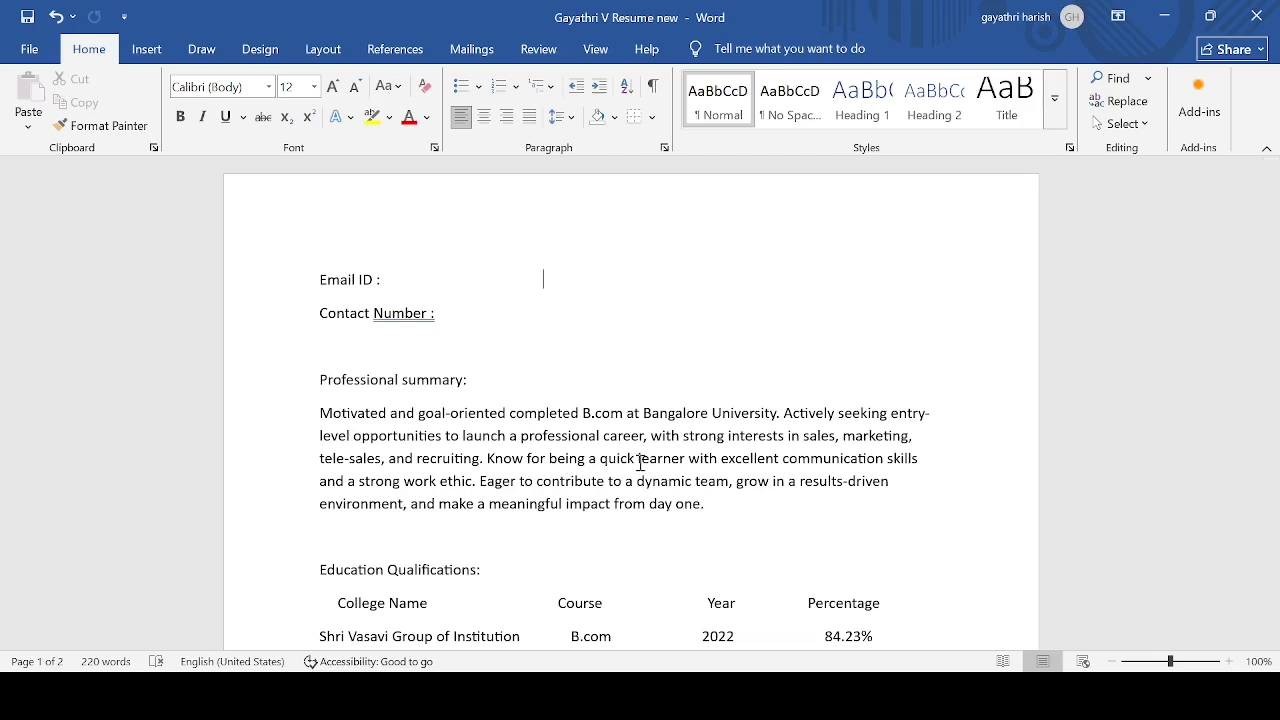
# Step: Read through the resume's contact details, professional summary, education, experience, achievements and skills sections
pyautogui.click(543, 279)
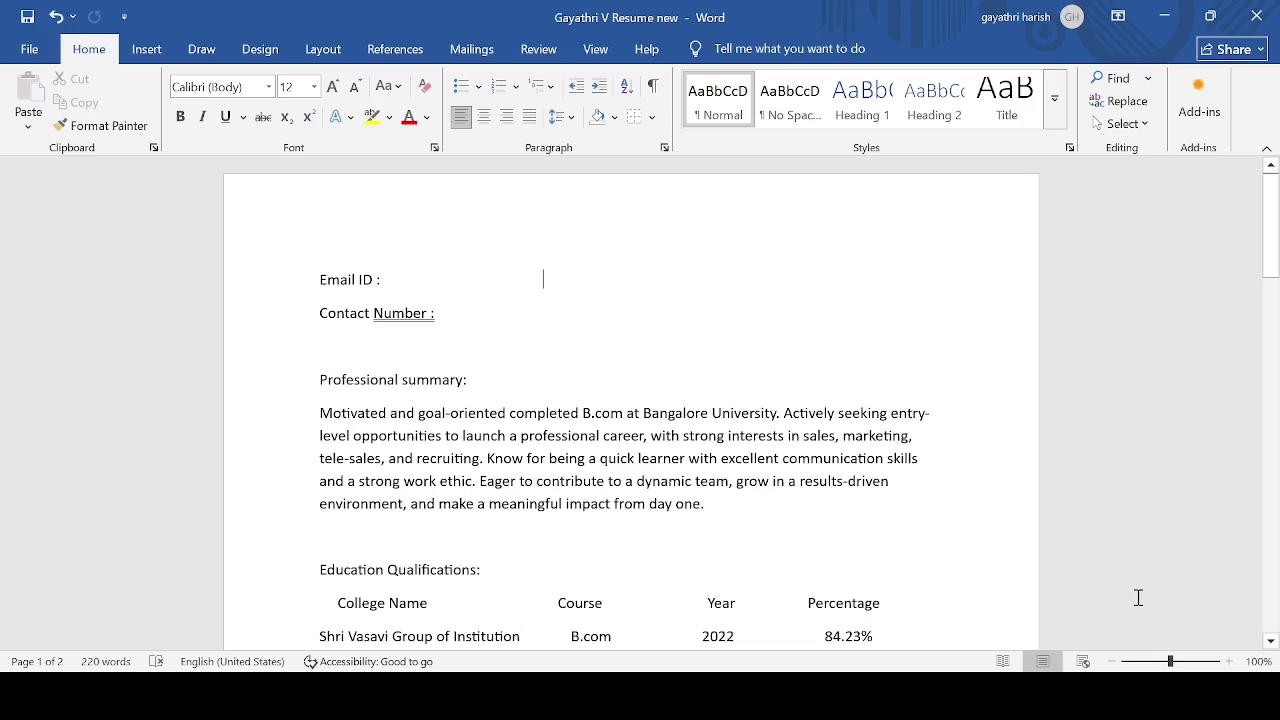
pyautogui.click(1272, 644)
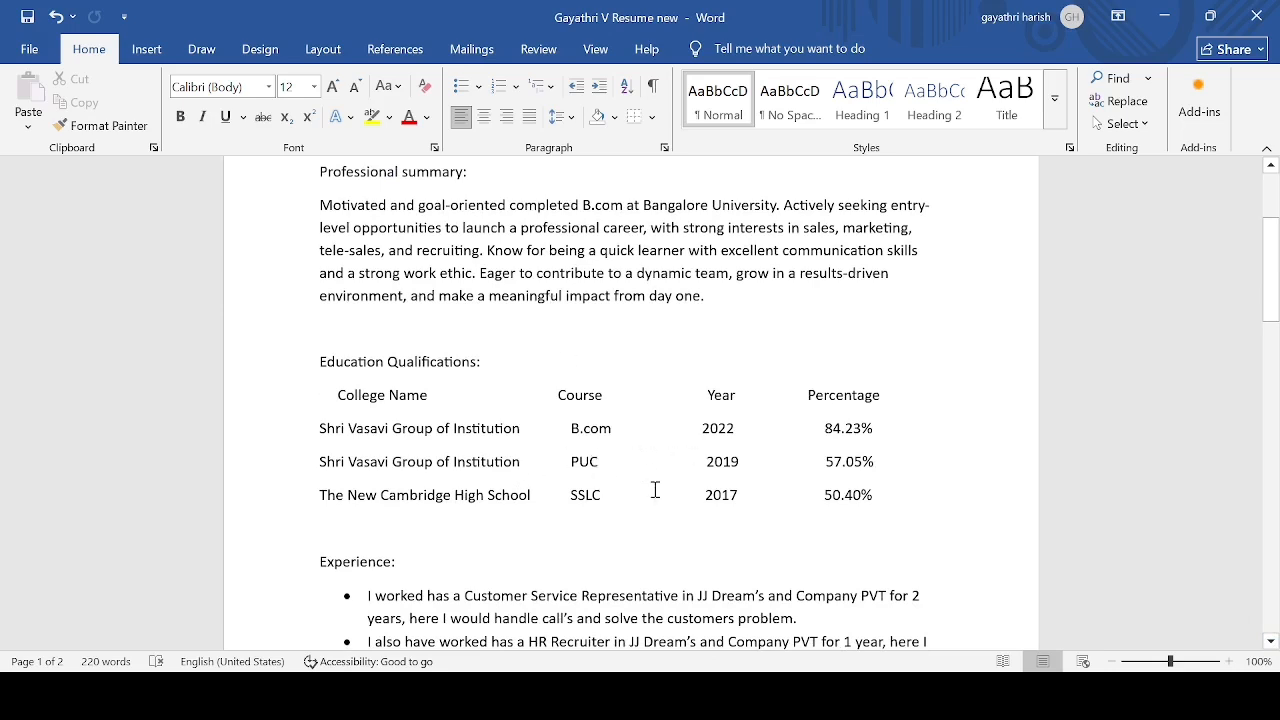
pyautogui.click(655, 490)
pyautogui.click(1270, 641)
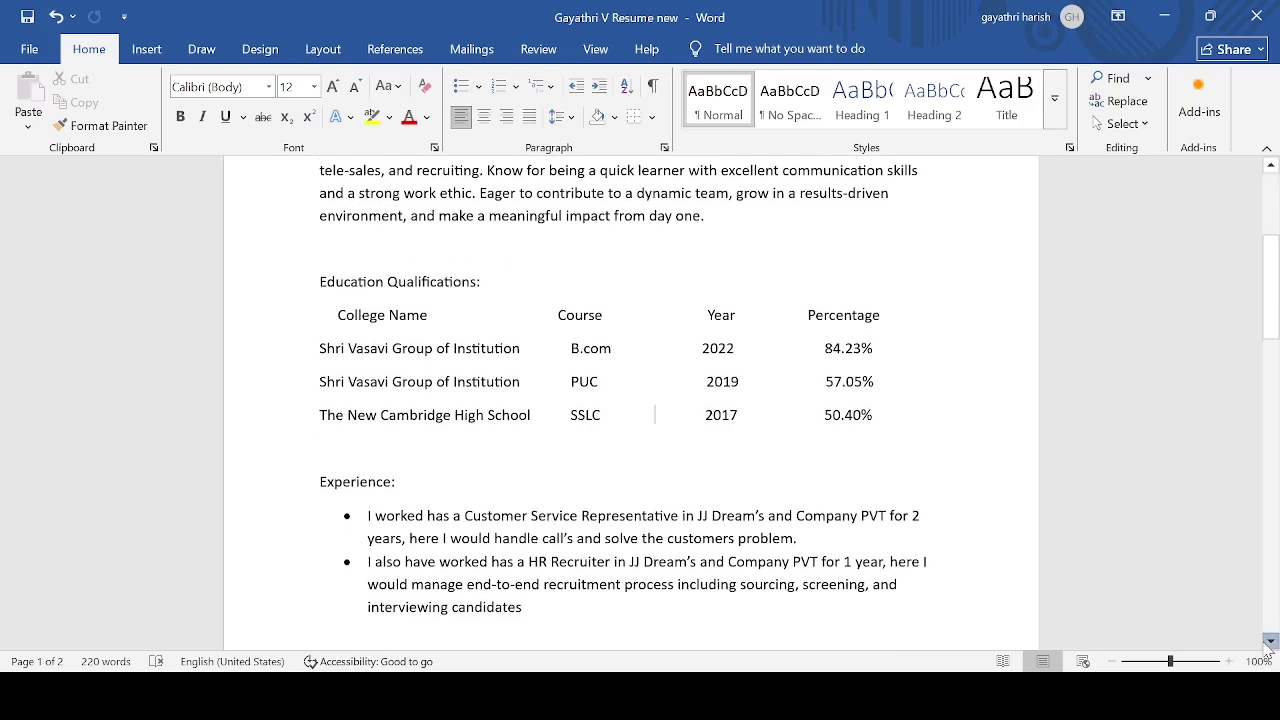
pyautogui.click(1268, 643)
pyautogui.click(1268, 643)
pyautogui.click(1268, 643)
pyautogui.click(1268, 643)
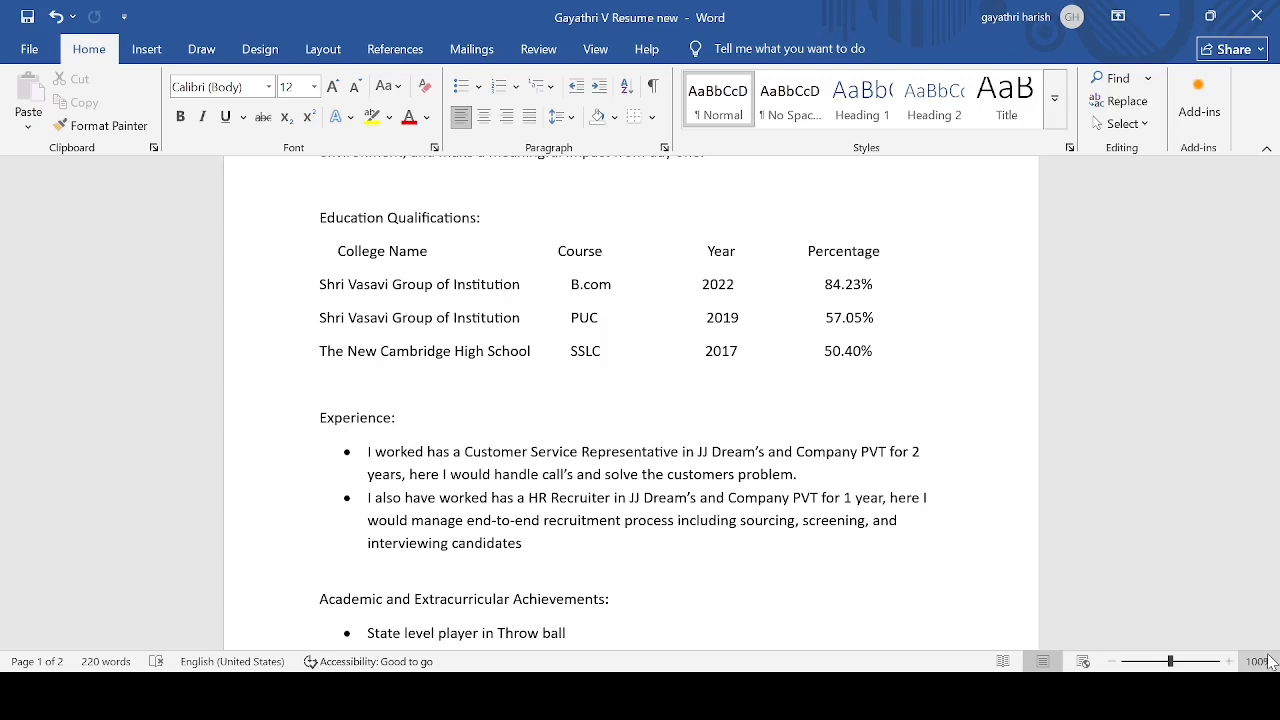
pyautogui.moveTo(1272, 643); pyautogui.dragTo(1272, 643)
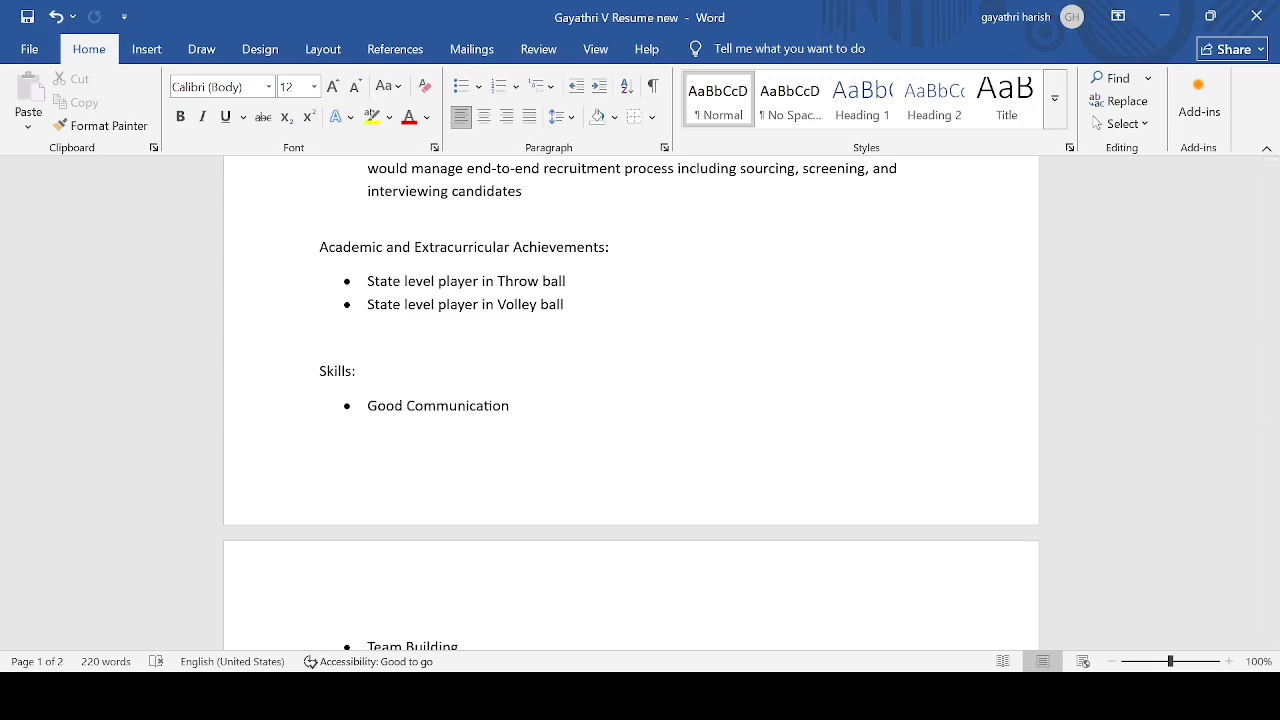
pyautogui.click(1270, 643)
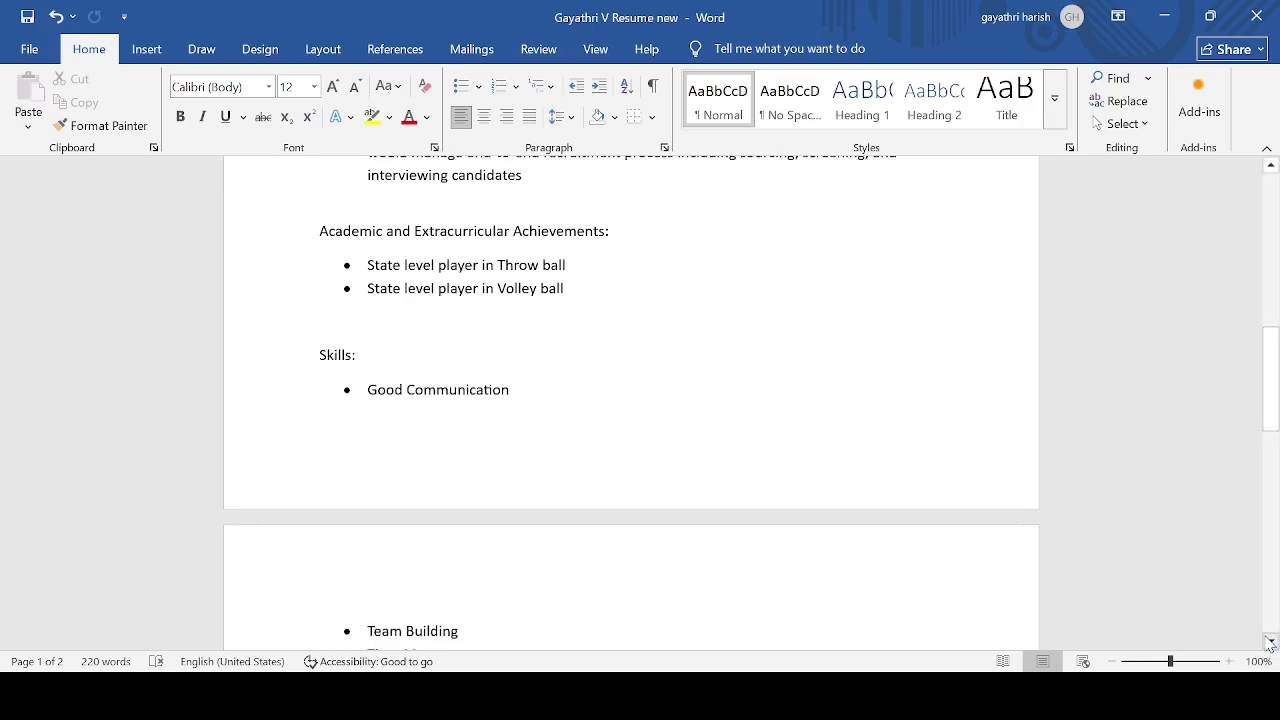
pyautogui.click(1270, 643)
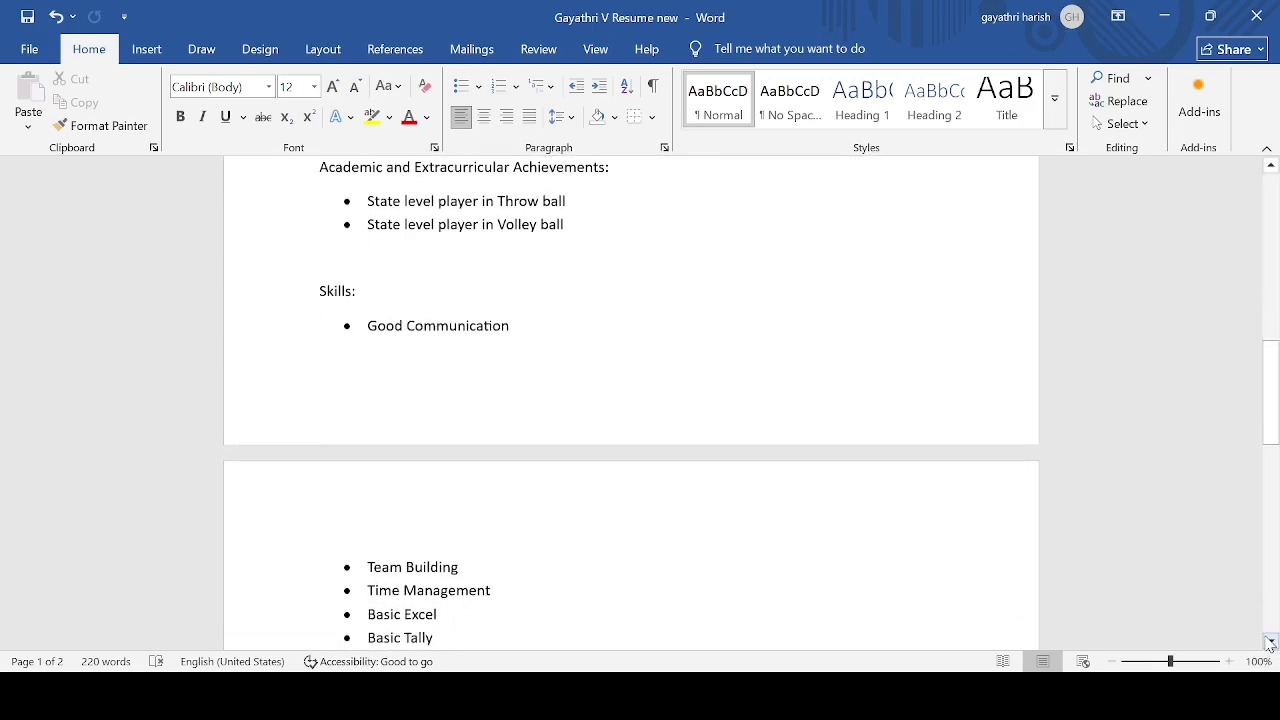
pyautogui.click(1270, 643)
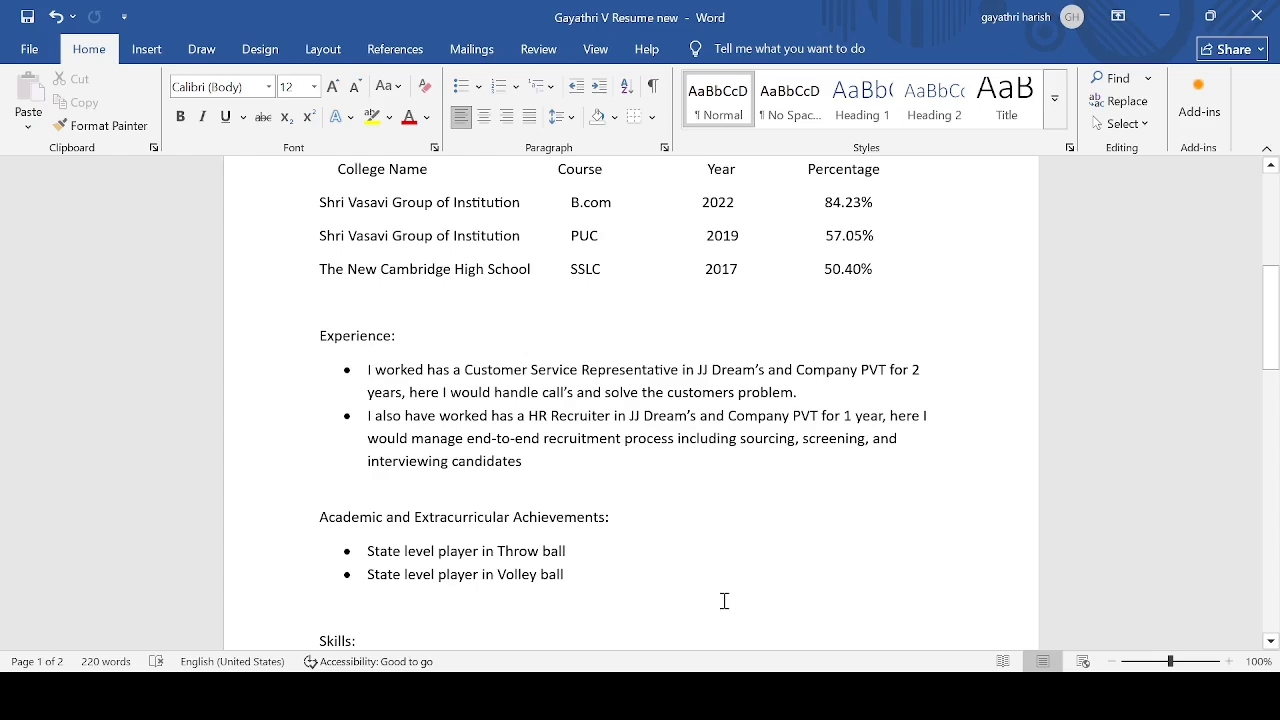
pyautogui.scroll(8, 721, 601)
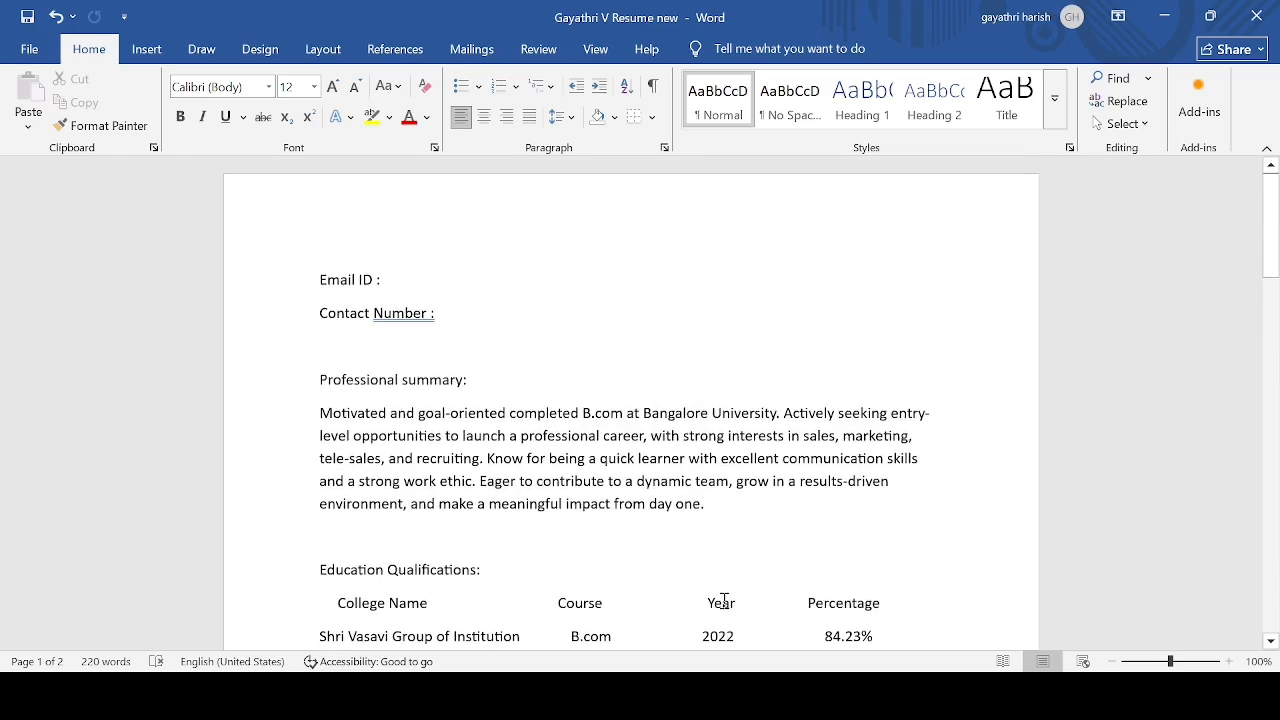
pyautogui.scroll(-8, 724, 601)
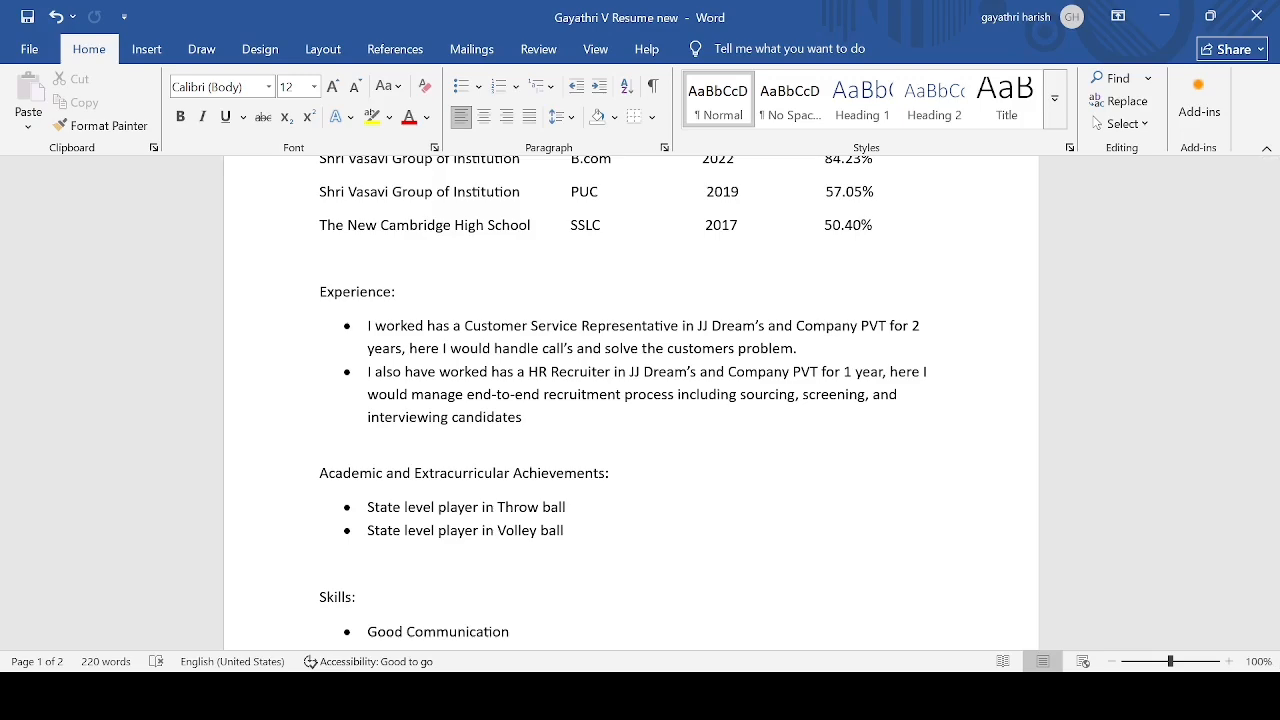
pyautogui.click(1268, 643)
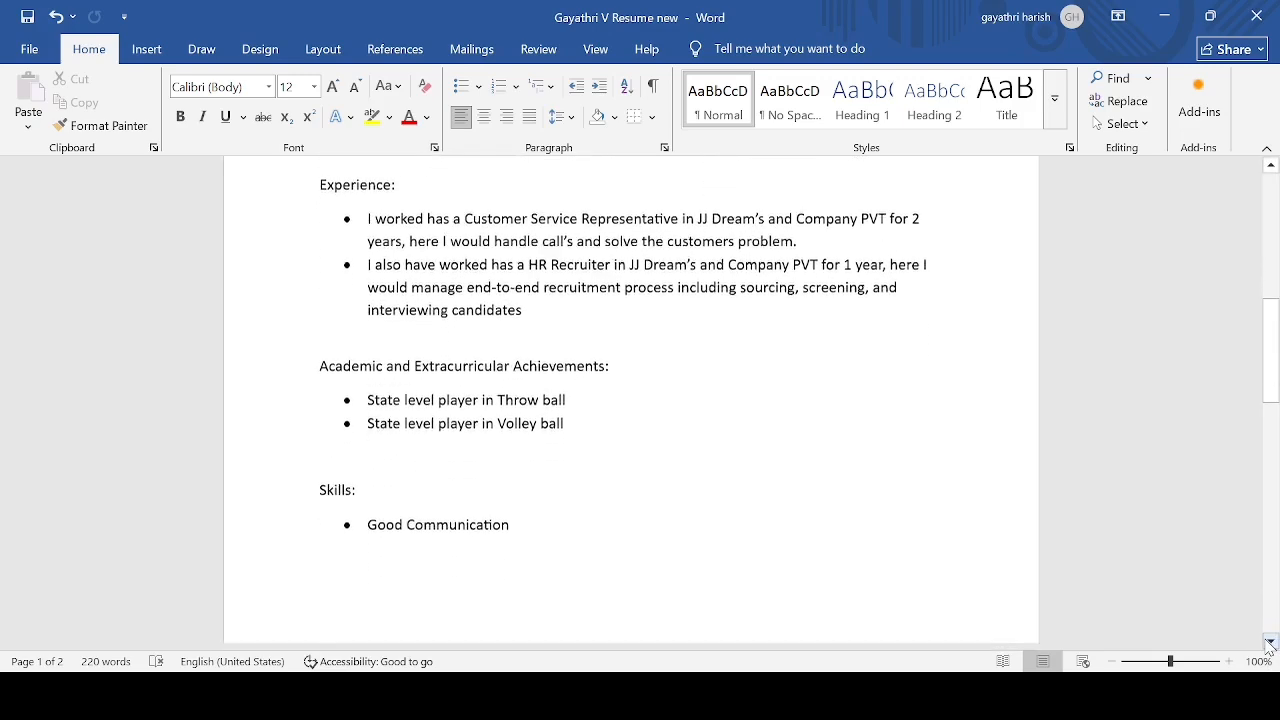
pyautogui.moveTo(1268, 643); pyautogui.dragTo(1268, 643)
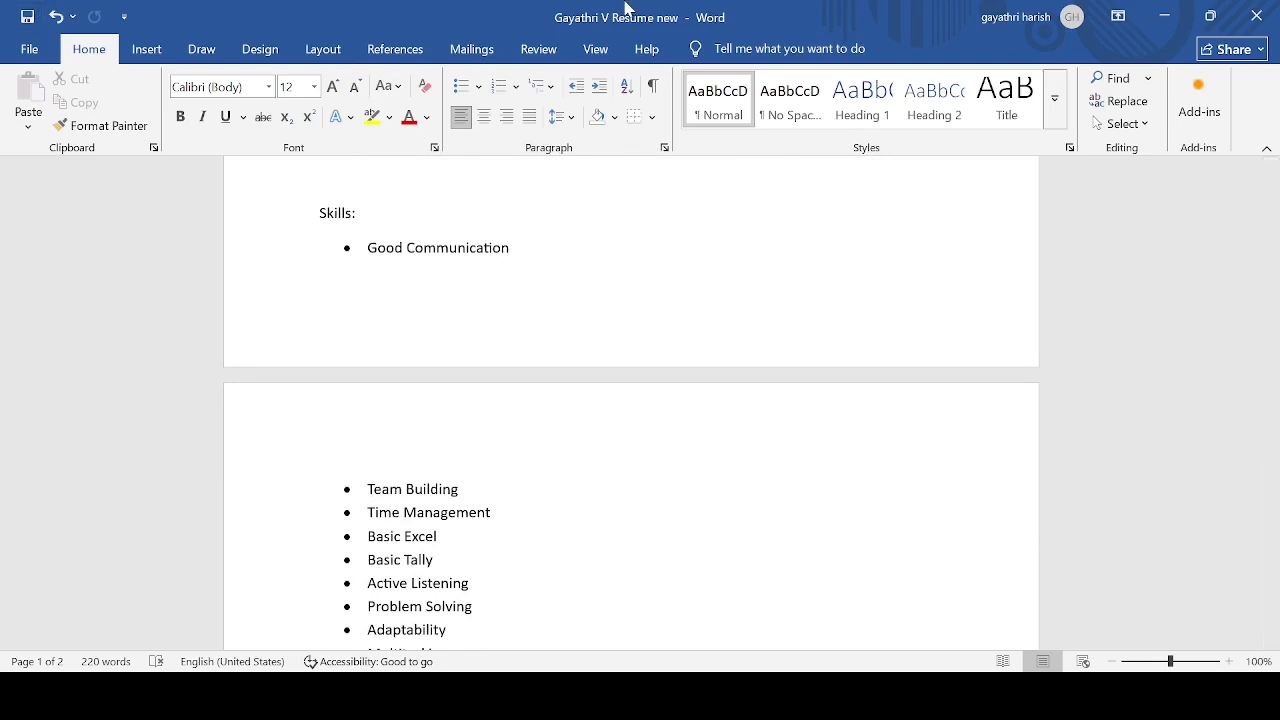
# Step: Add a trial bullet "sjg" below Good Communication and clear it back to a blank unbulleted line
pyautogui.click(530, 258)
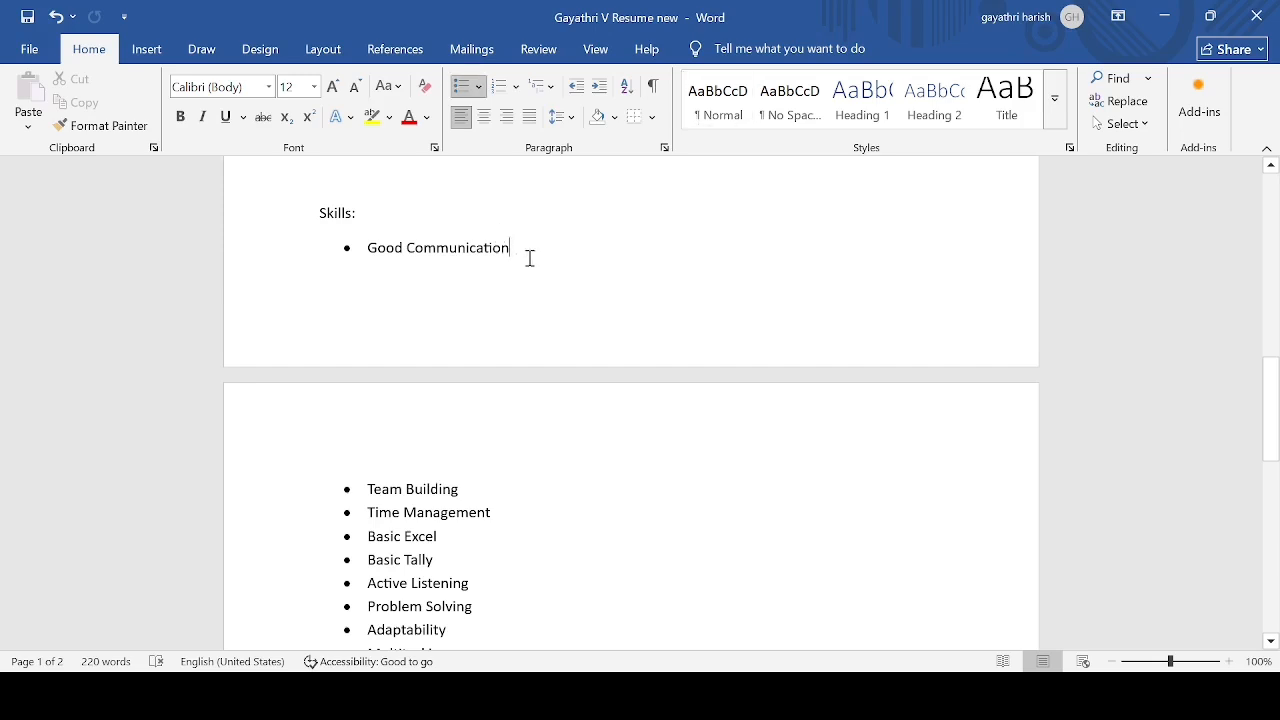
pyautogui.press('Return')
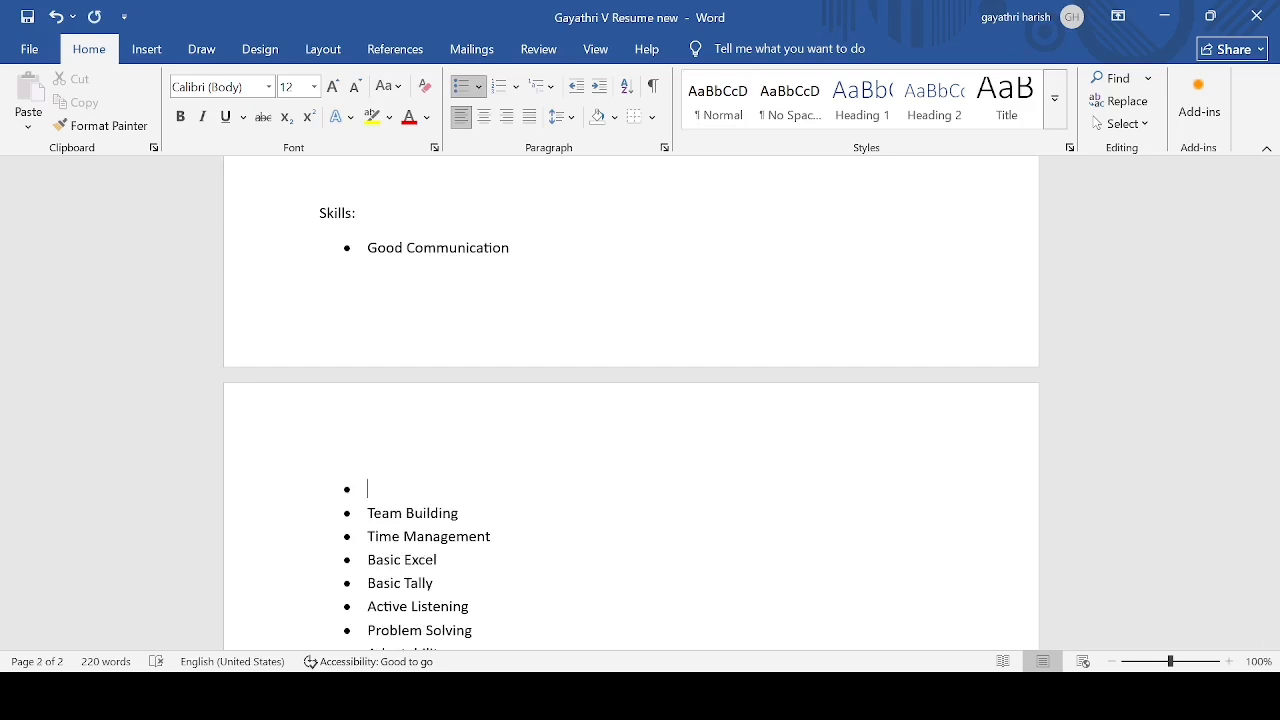
pyautogui.write('sjg')
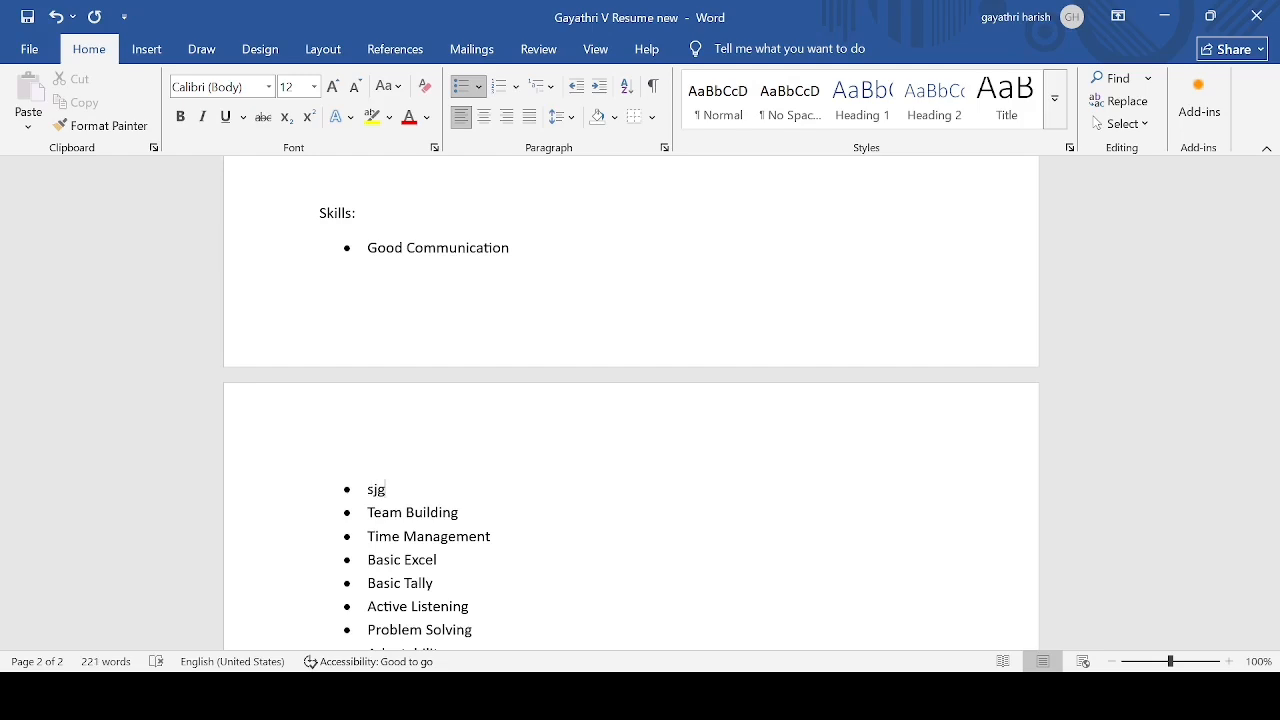
pyautogui.press('BackSpace')
pyautogui.press('BackSpace')
pyautogui.press('BackSpace')
pyautogui.press('BackSpace')
pyautogui.press('BackSpace')
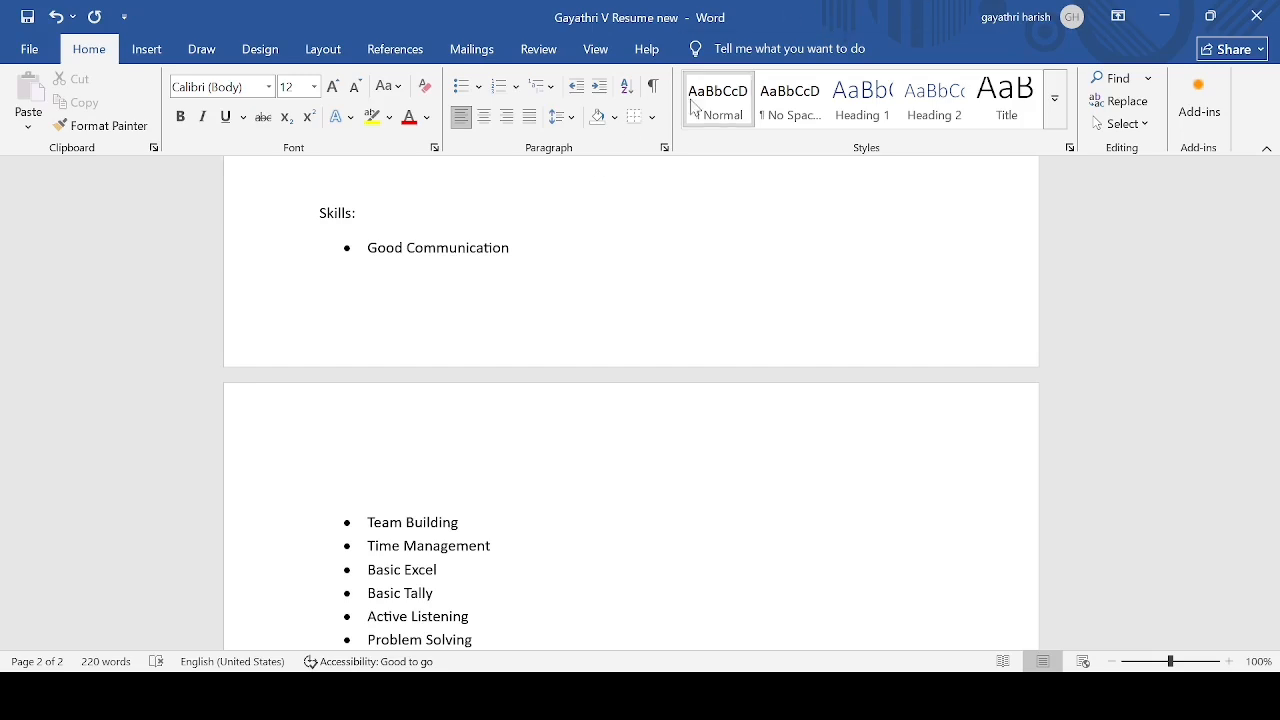
# Step: Extend the first Skills bullet to read "Good Communication skill"
pyautogui.click(530, 247)
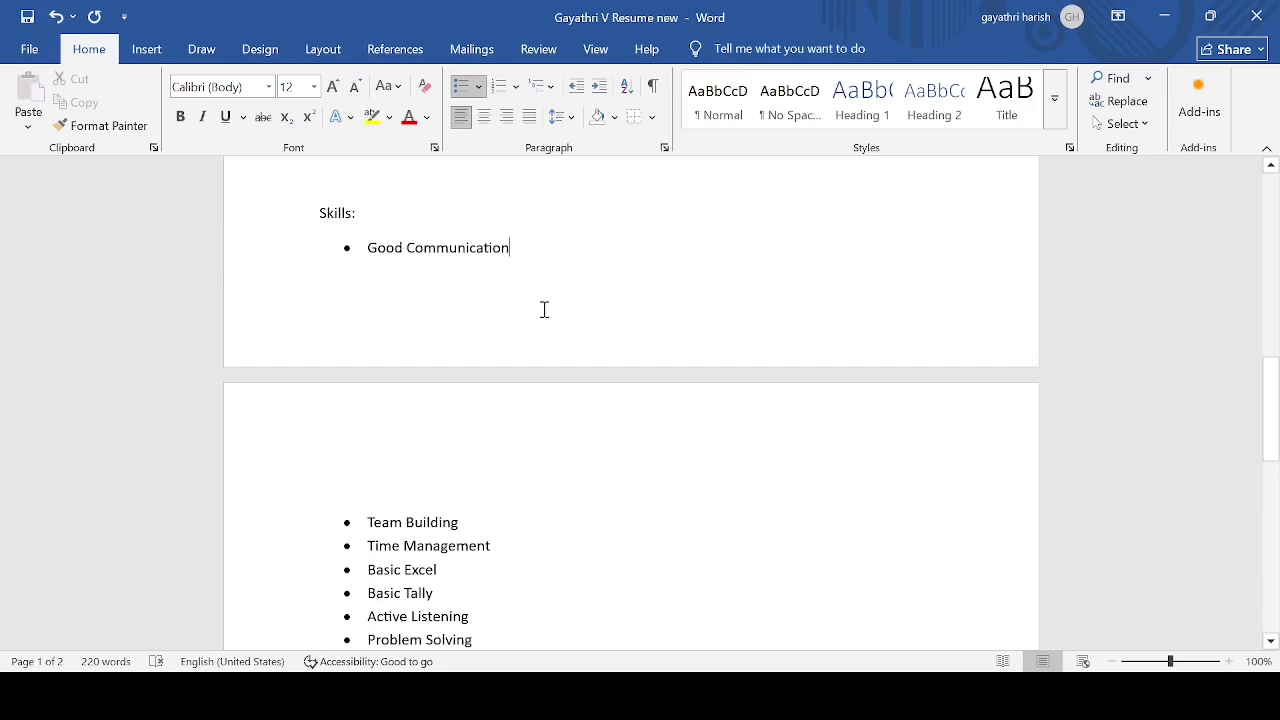
pyautogui.write('ski')
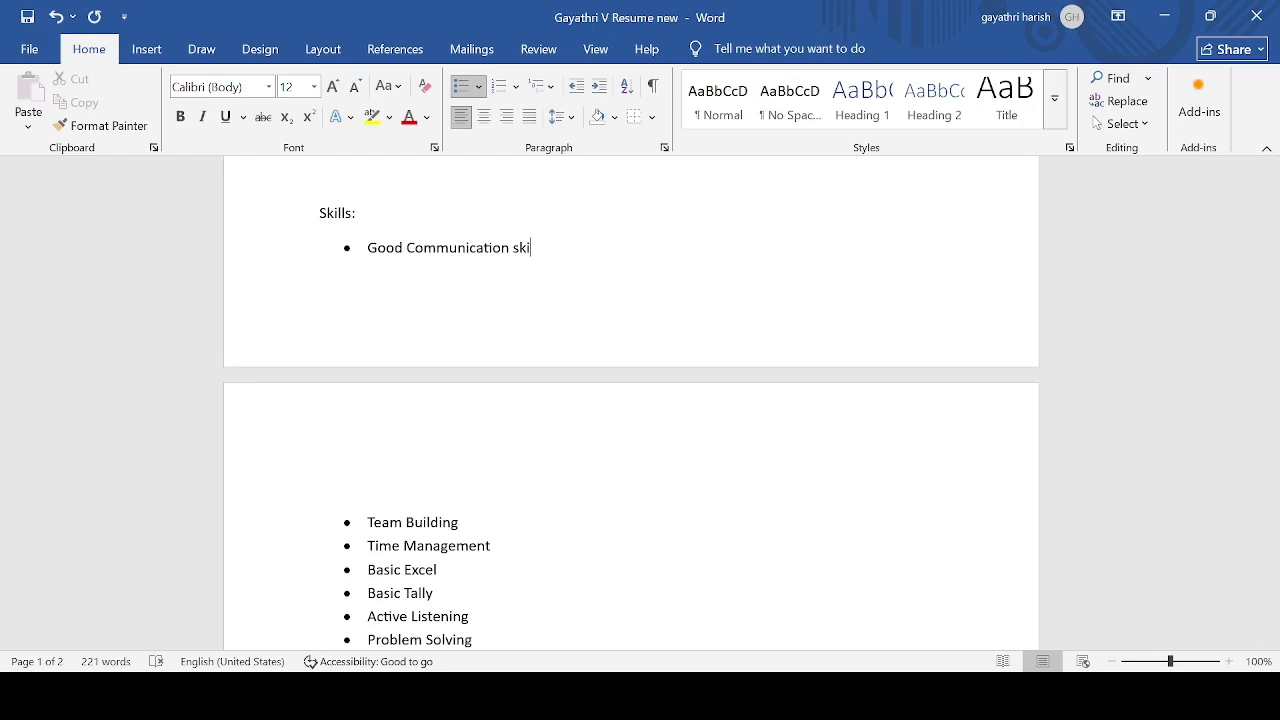
pyautogui.write('ll')
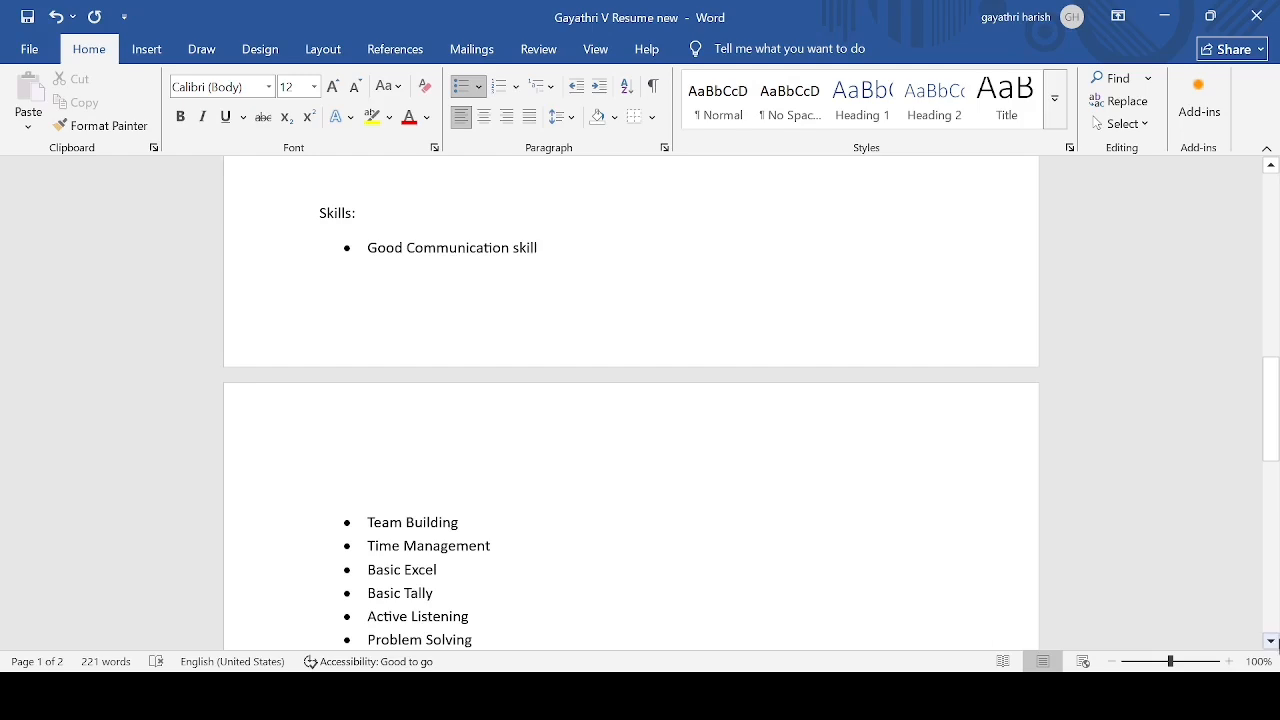
# Step: Insert a blank unbulleted line below the Multitasking bullet at the end of the Skills list
pyautogui.click(1271, 644)
pyautogui.moveTo(1271, 644); pyautogui.dragTo(1271, 646)
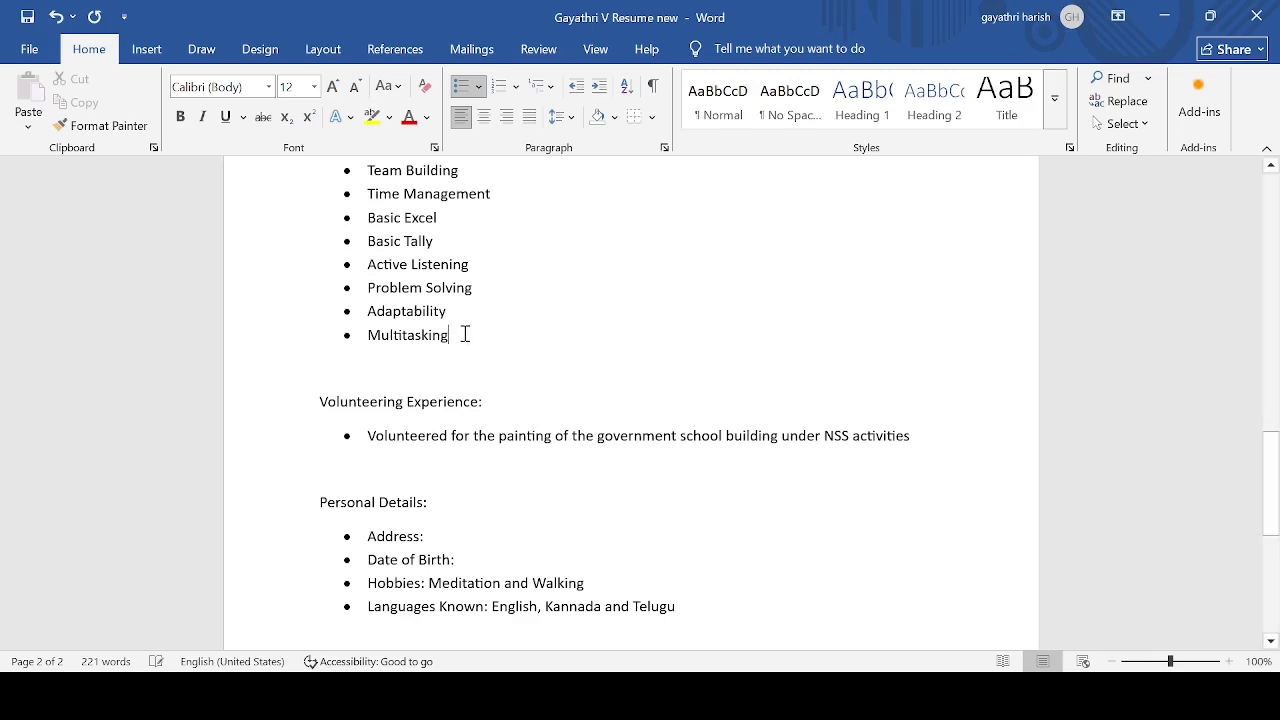
pyautogui.press('Return')
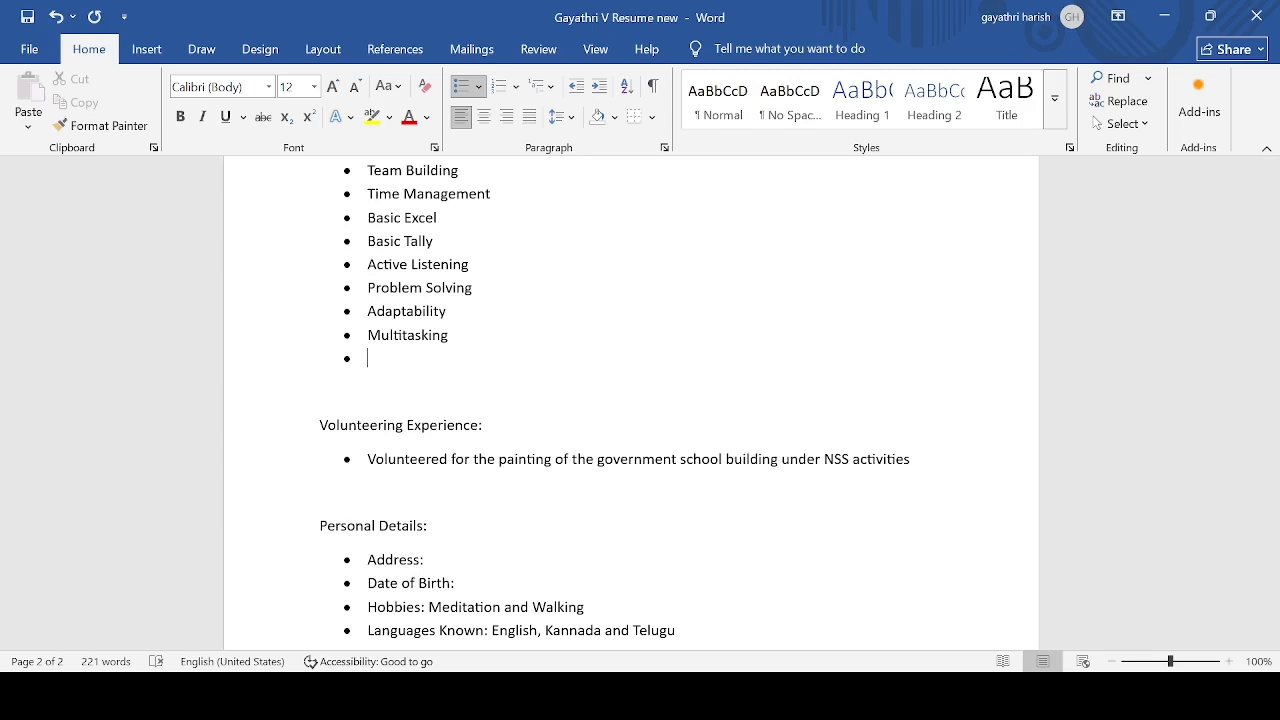
pyautogui.press('BackSpace')
pyautogui.press('BackSpace')
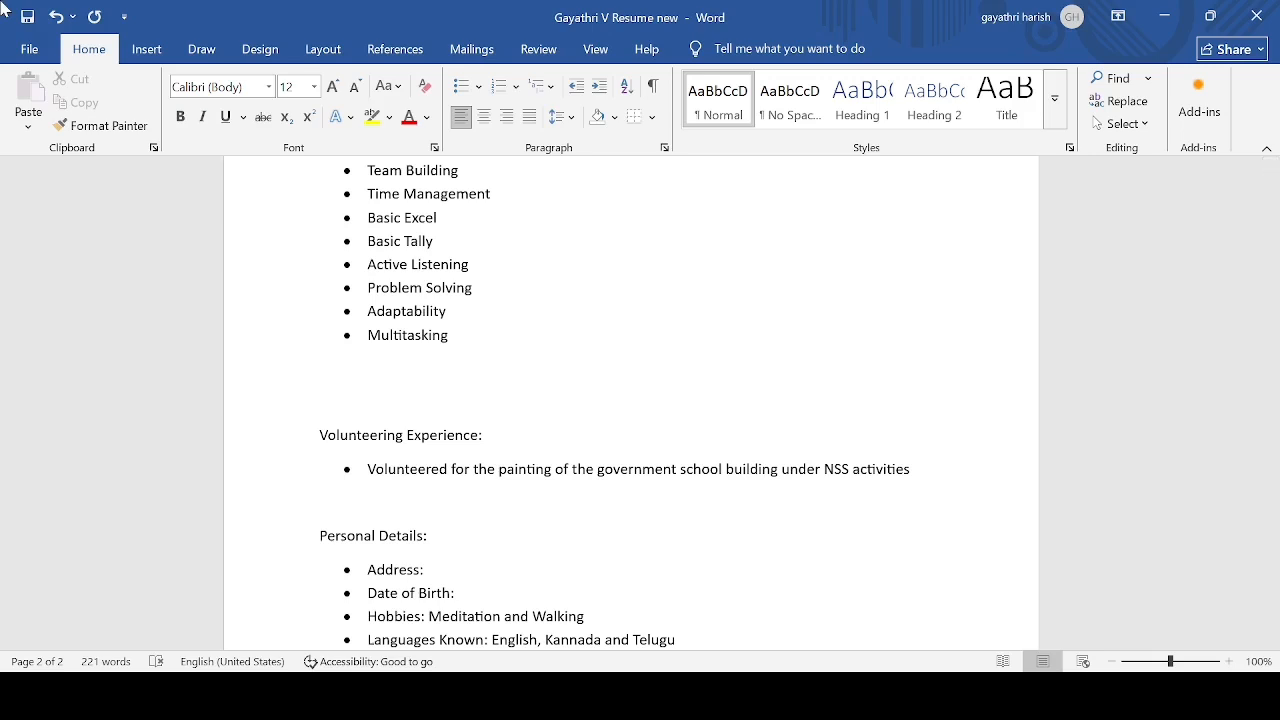
# Step: Examine the Volunteering Experience and Personal Details sections on the second page
pyautogui.scroll(-1, 25, 12)
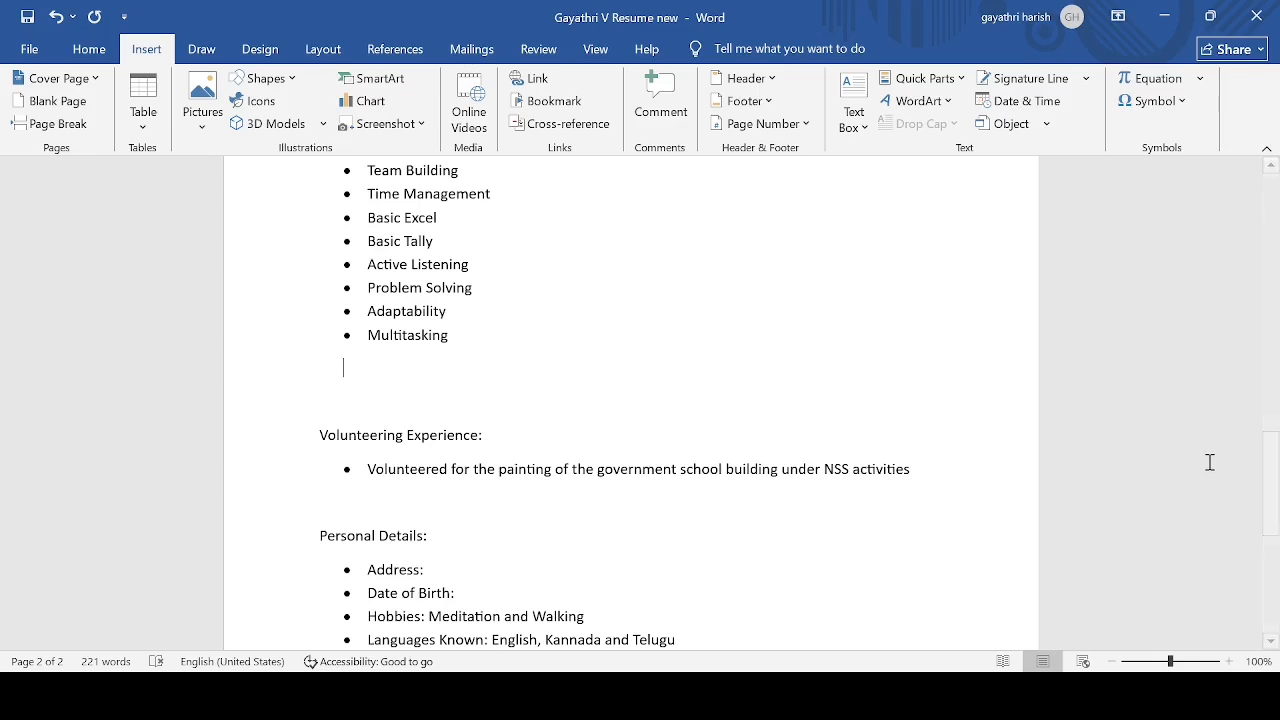
pyautogui.scroll(-8, 1210, 462)
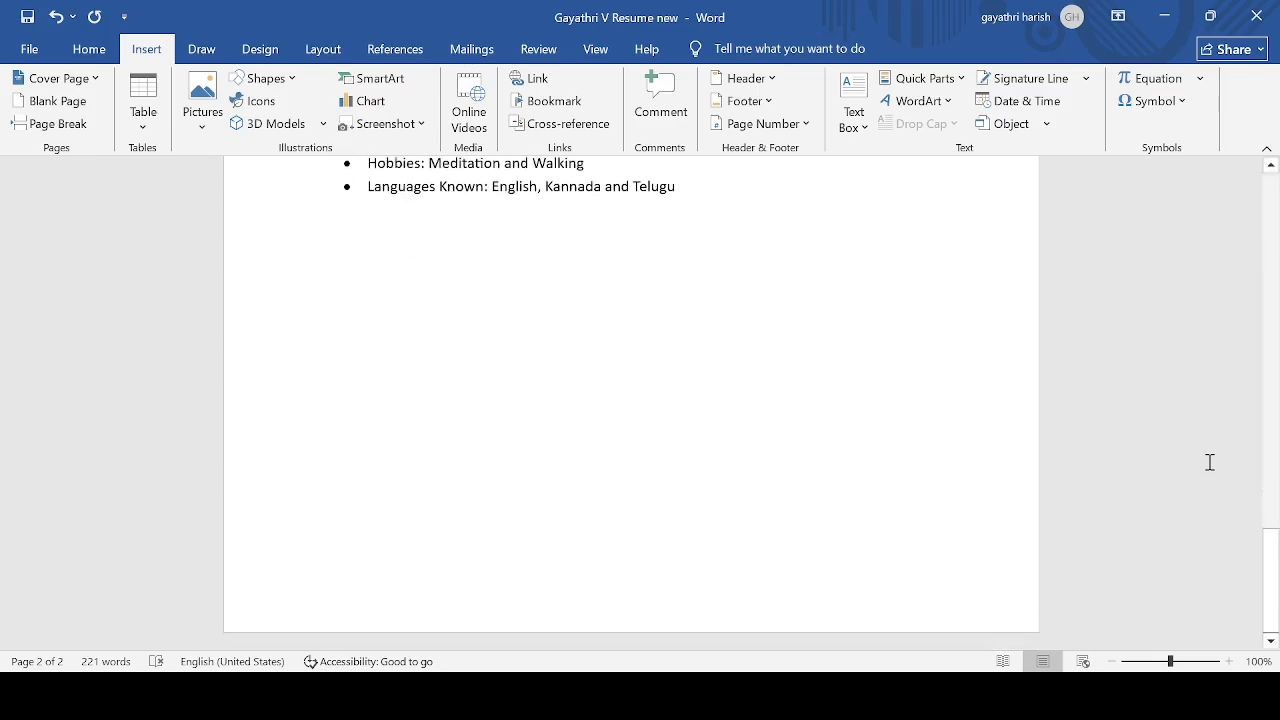
pyautogui.scroll(9, 1210, 462)
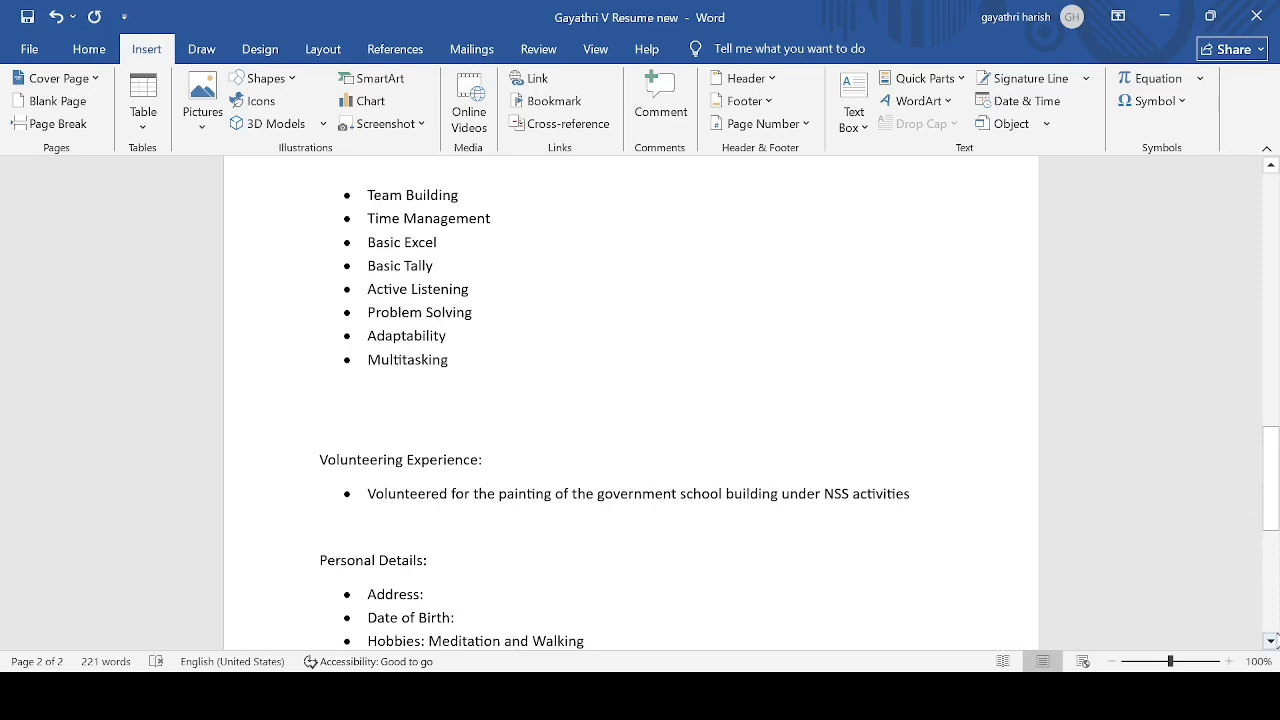
pyautogui.moveTo(1276, 645); pyautogui.dragTo(1276, 645)
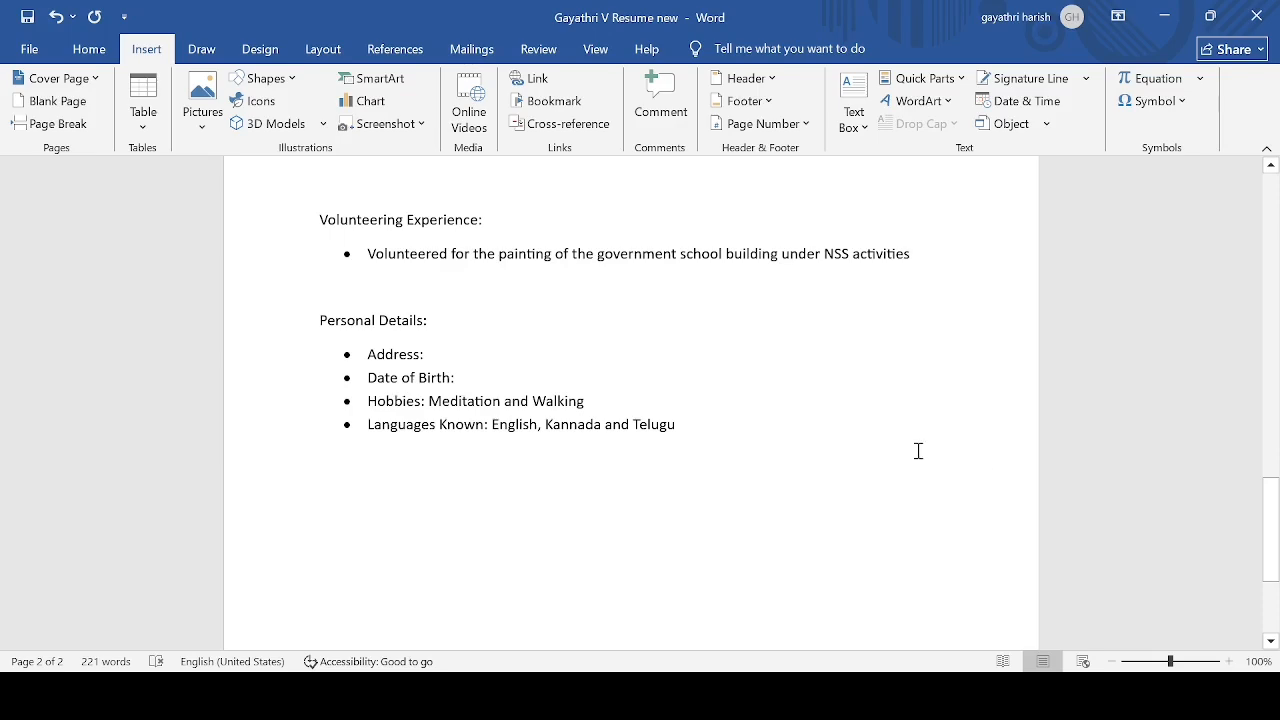
pyautogui.scroll(-4, 915, 441)
# Step: Review the whole resume from the contact details at its start through to the languages known
pyautogui.scroll(20, 915, 441)
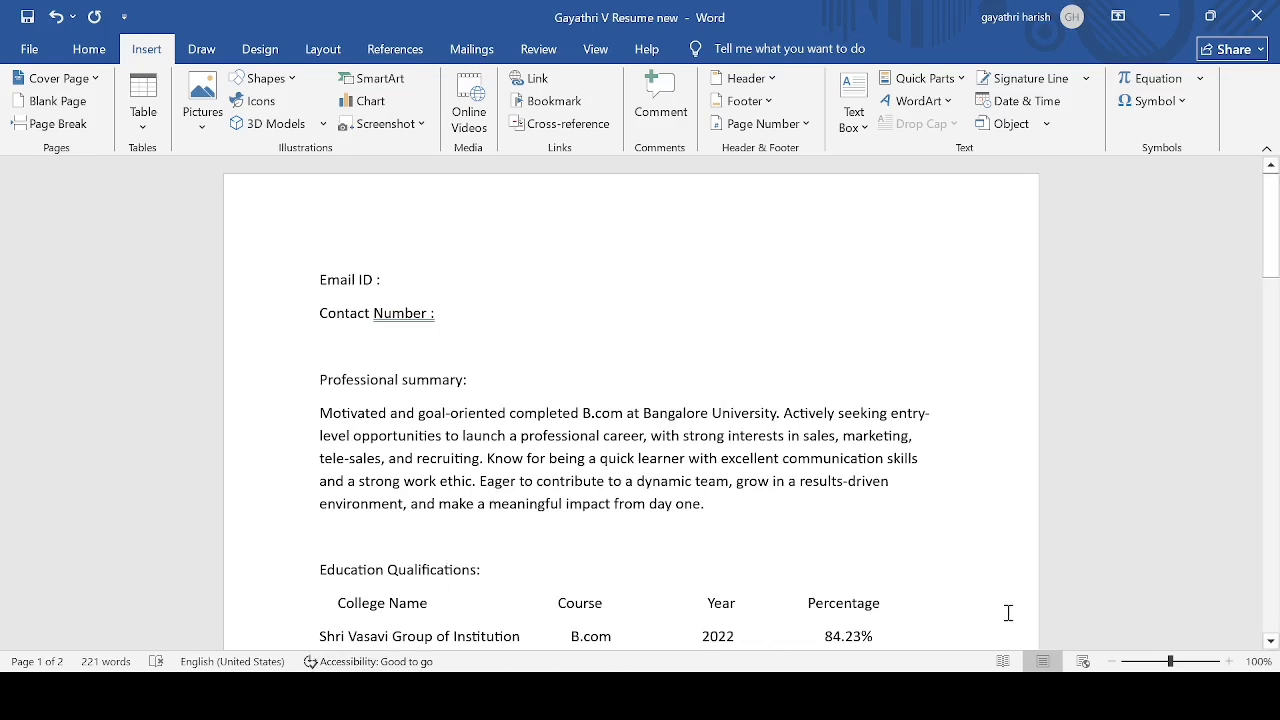
pyautogui.scroll(-8, 972, 487)
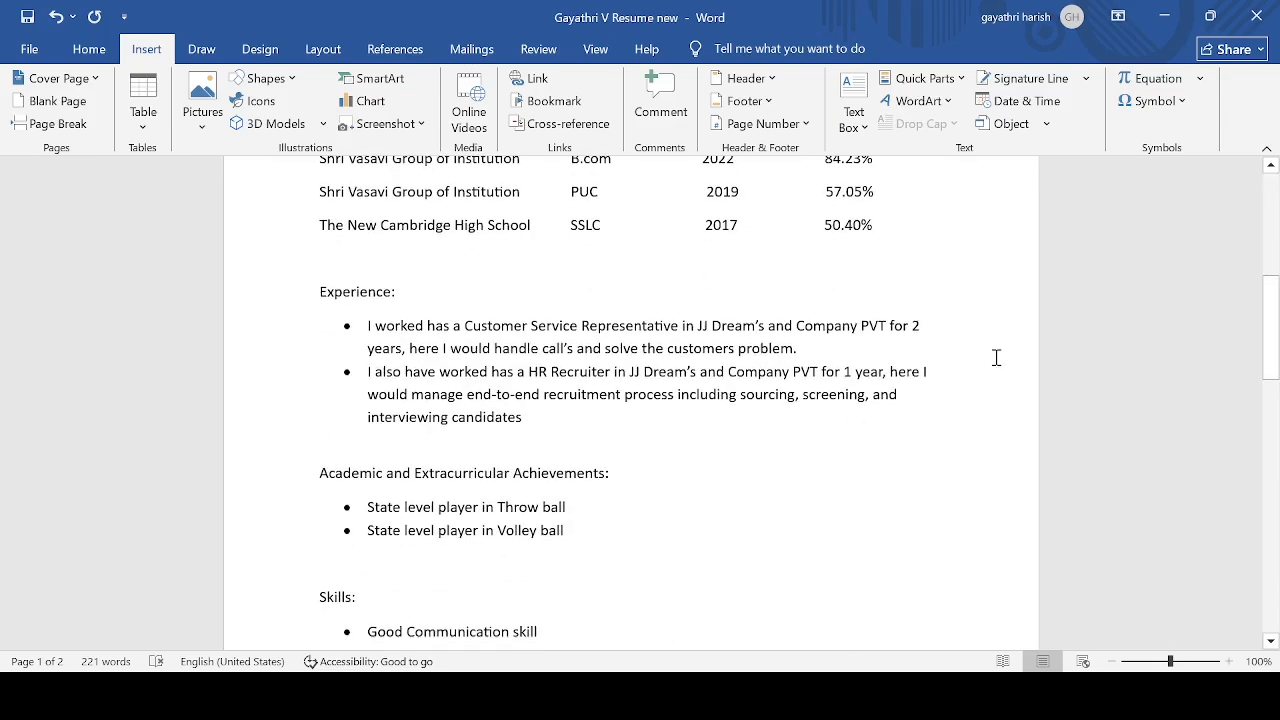
pyautogui.scroll(-8, 1000, 357)
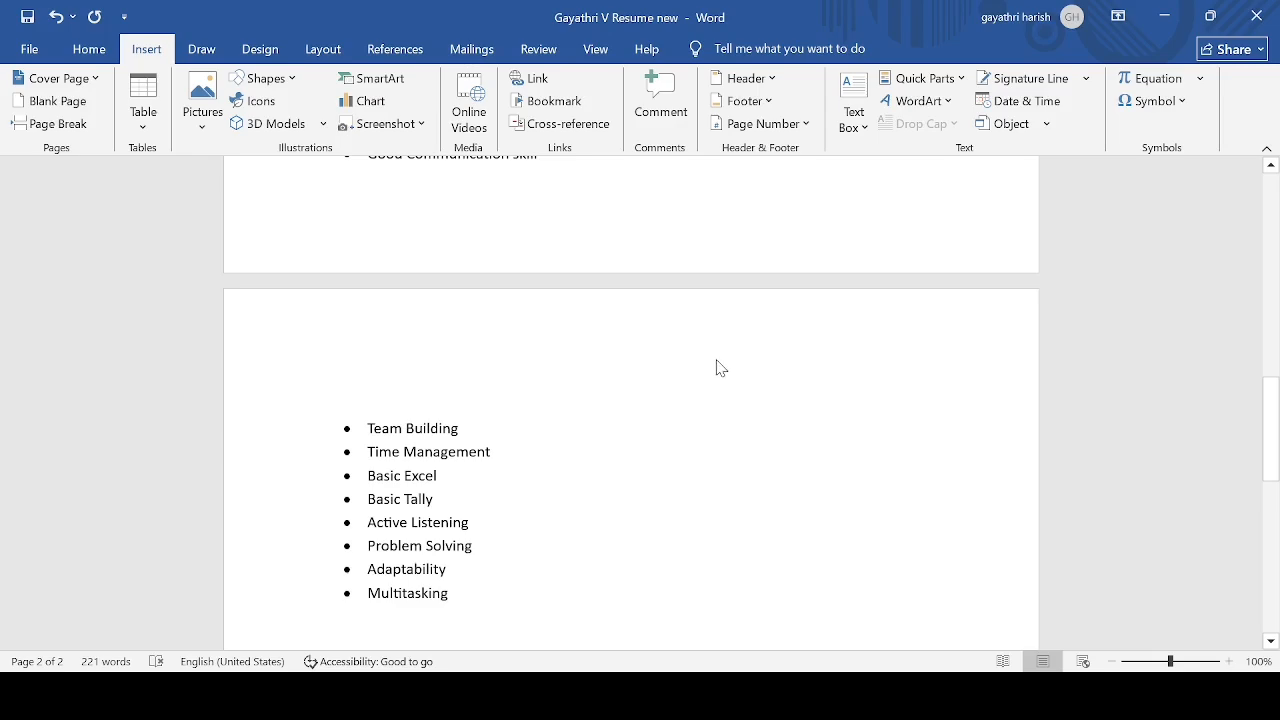
pyautogui.scroll(-8, 714, 363)
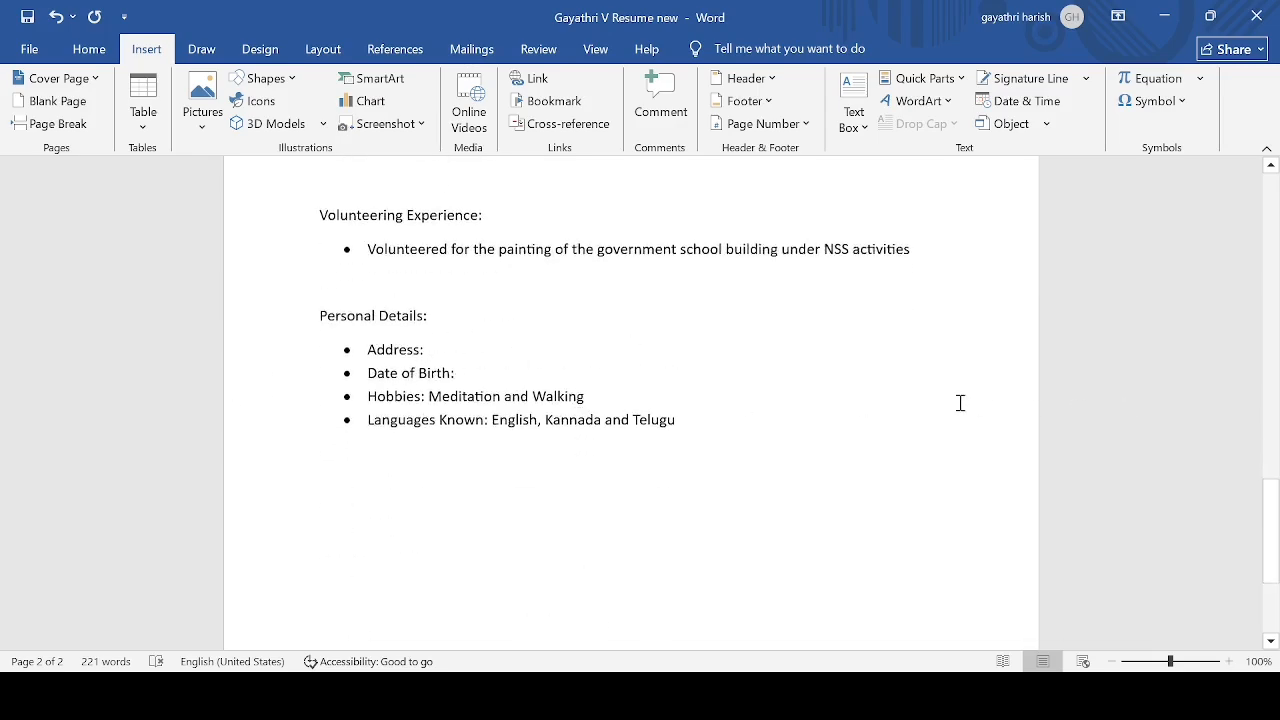
pyautogui.scroll(15, 960, 403)
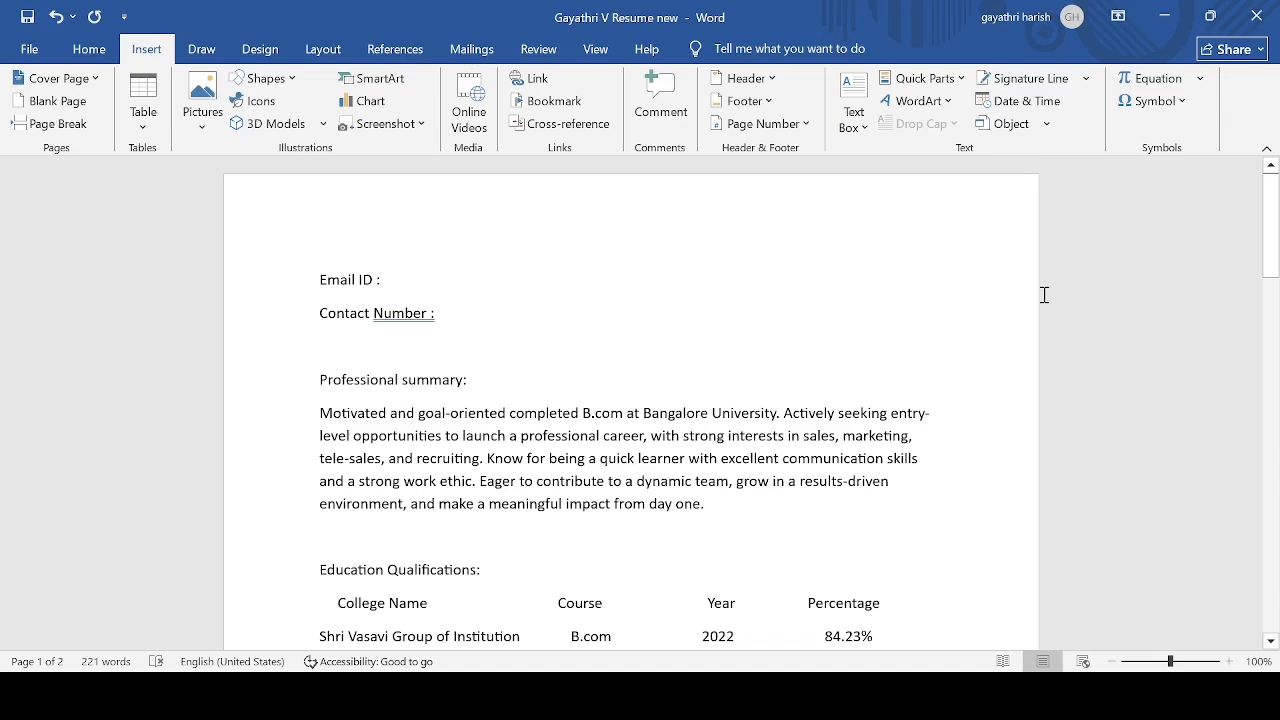
pyautogui.scroll(-5, 1044, 295)
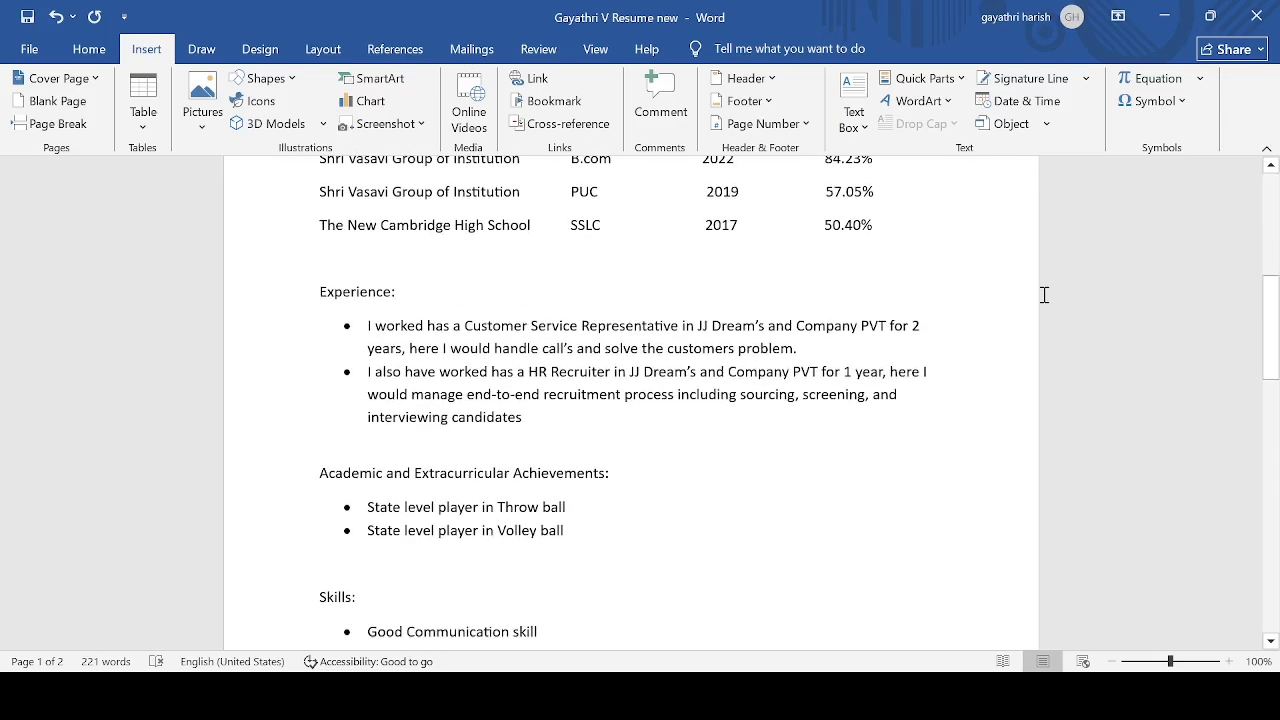
pyautogui.scroll(-5, 1044, 295)
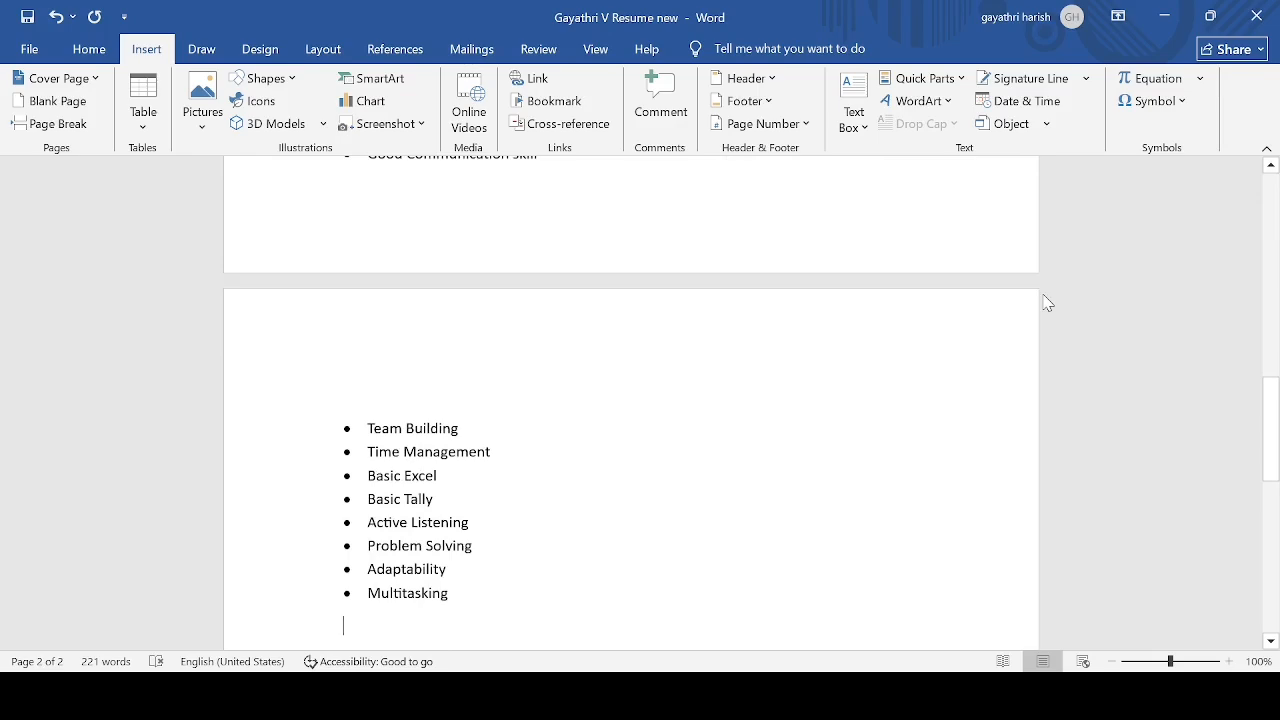
pyautogui.scroll(-7, 1045, 298)
pyautogui.scroll(5, 1044, 295)
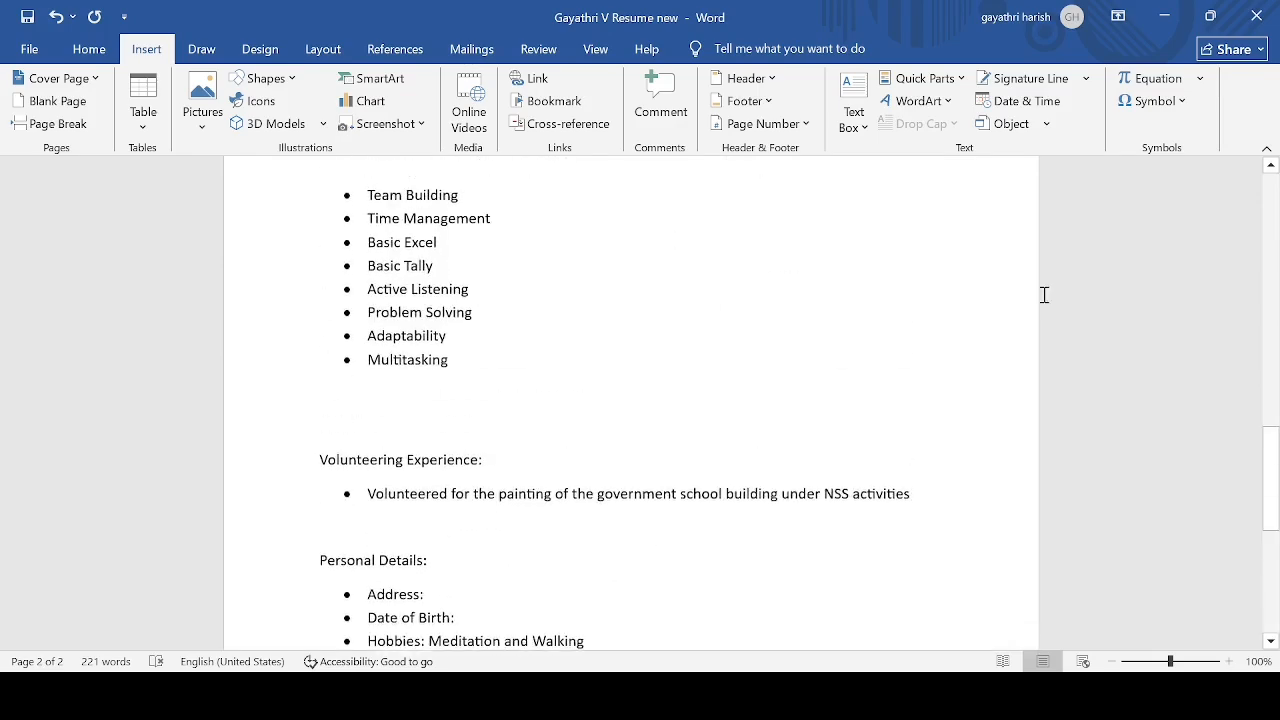
pyautogui.scroll(-5, 1044, 295)
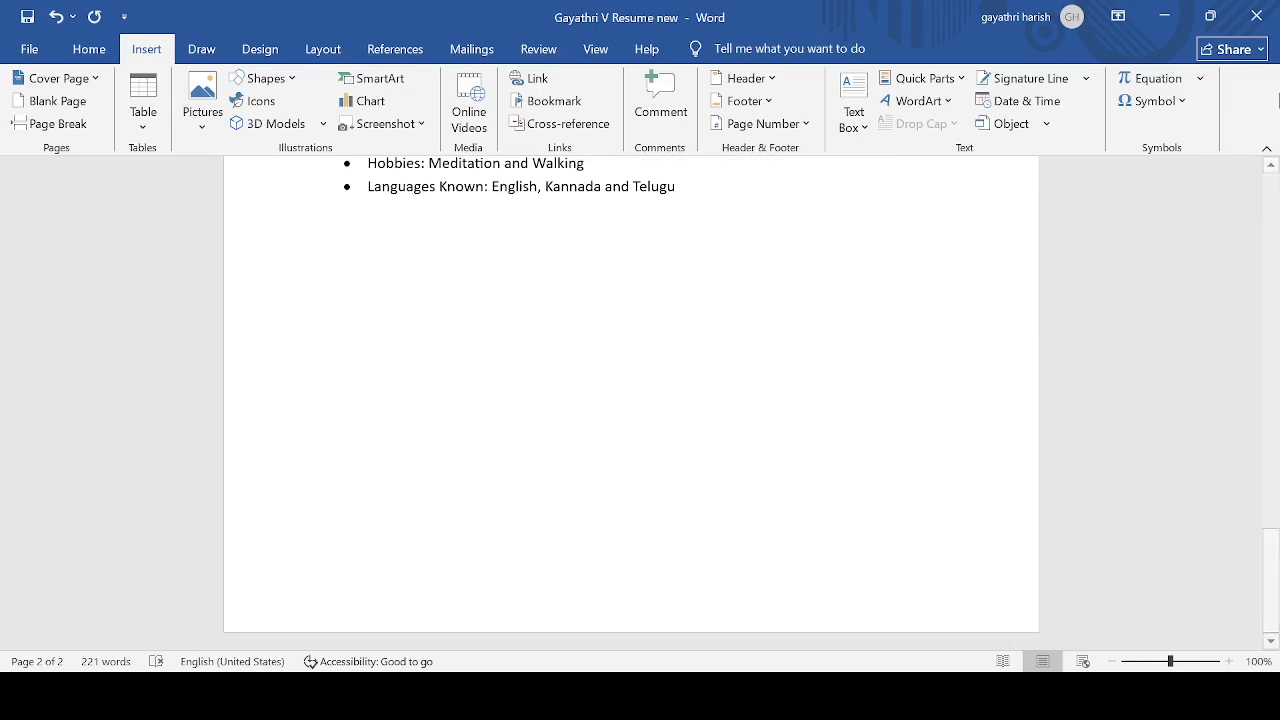
# Step: Examine the Personal Details entries again and place the cursor at the end of the Hobbies line
pyautogui.click(1271, 182)
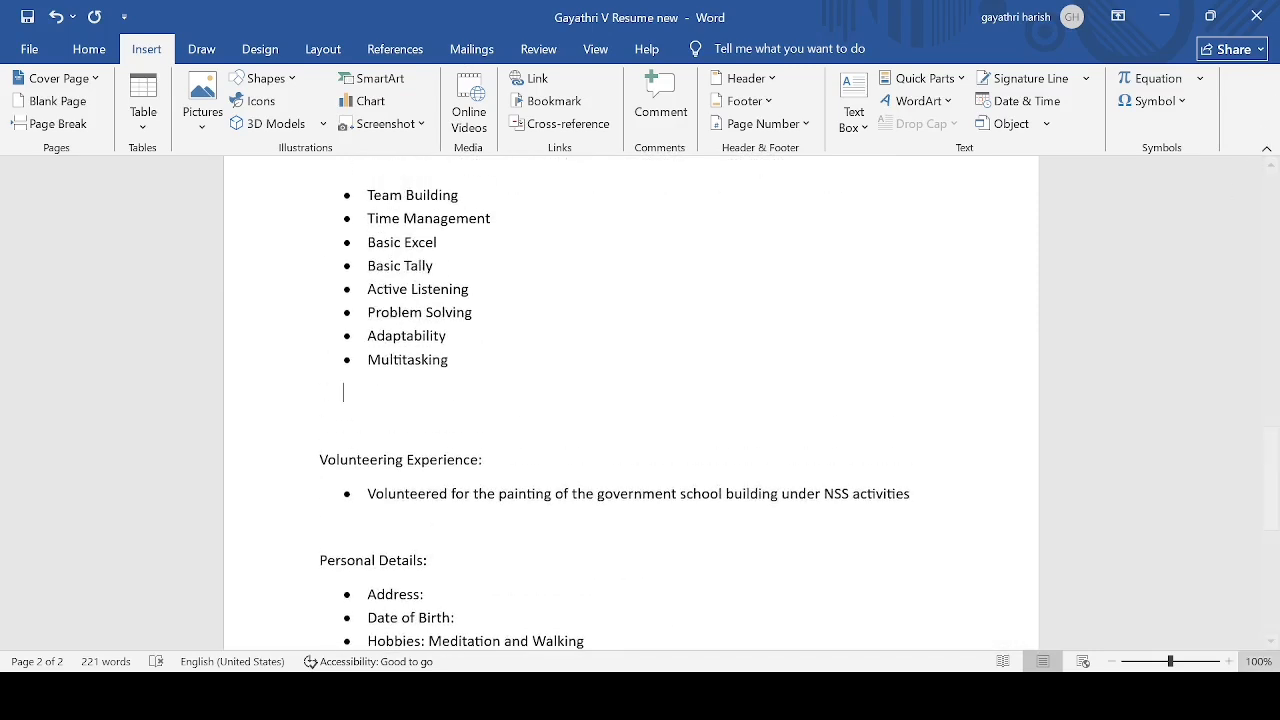
pyautogui.click(1270, 641)
pyautogui.click(1270, 642)
pyautogui.click(1270, 642)
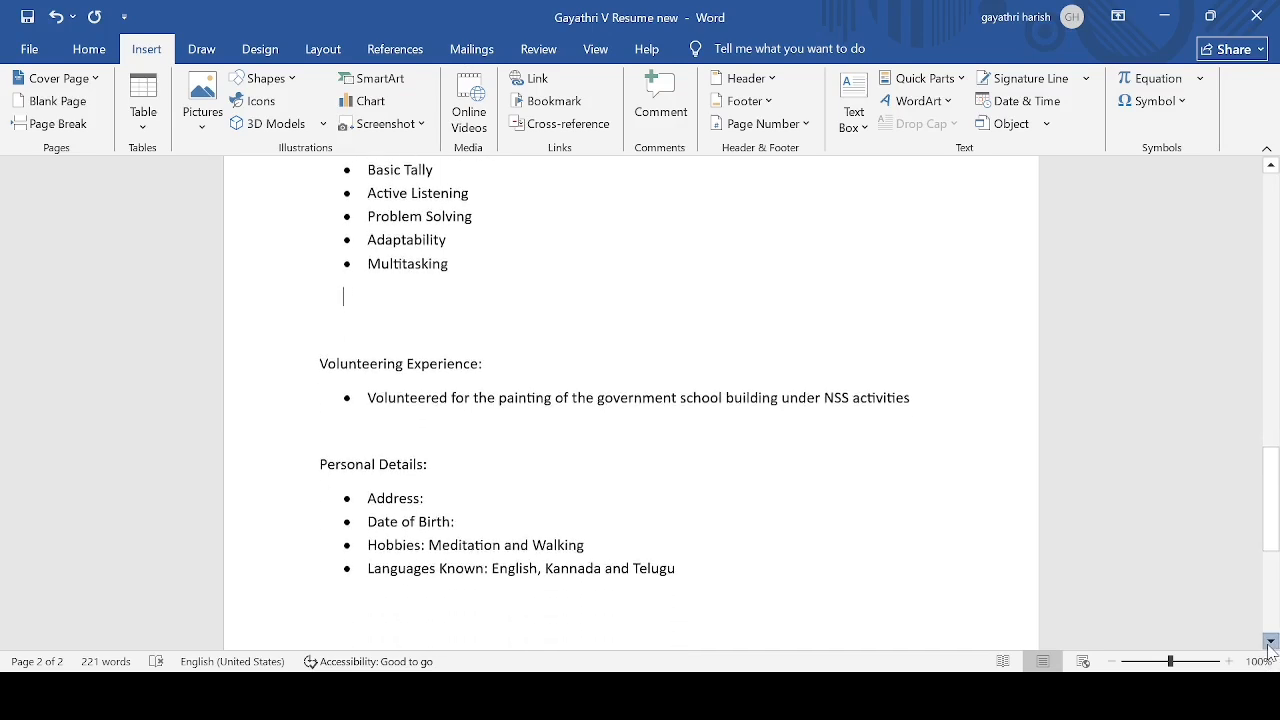
pyautogui.click(1270, 642)
pyautogui.click(1270, 642)
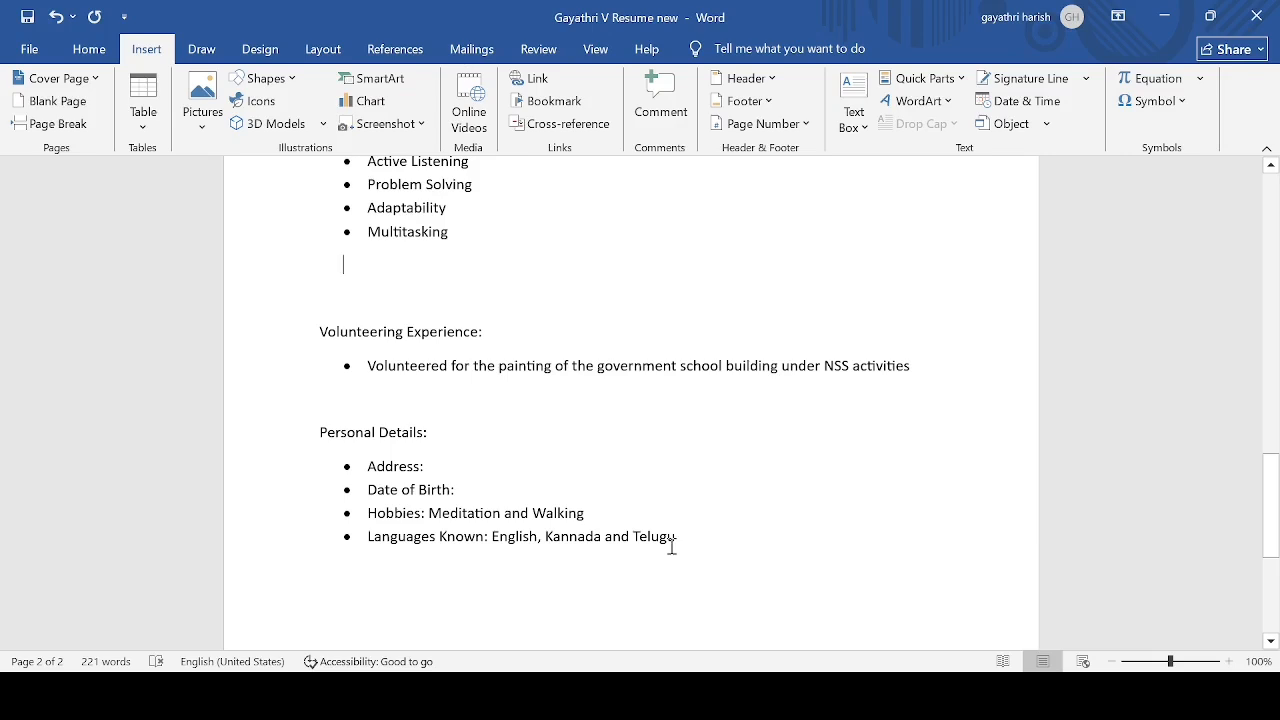
pyautogui.click(695, 519)
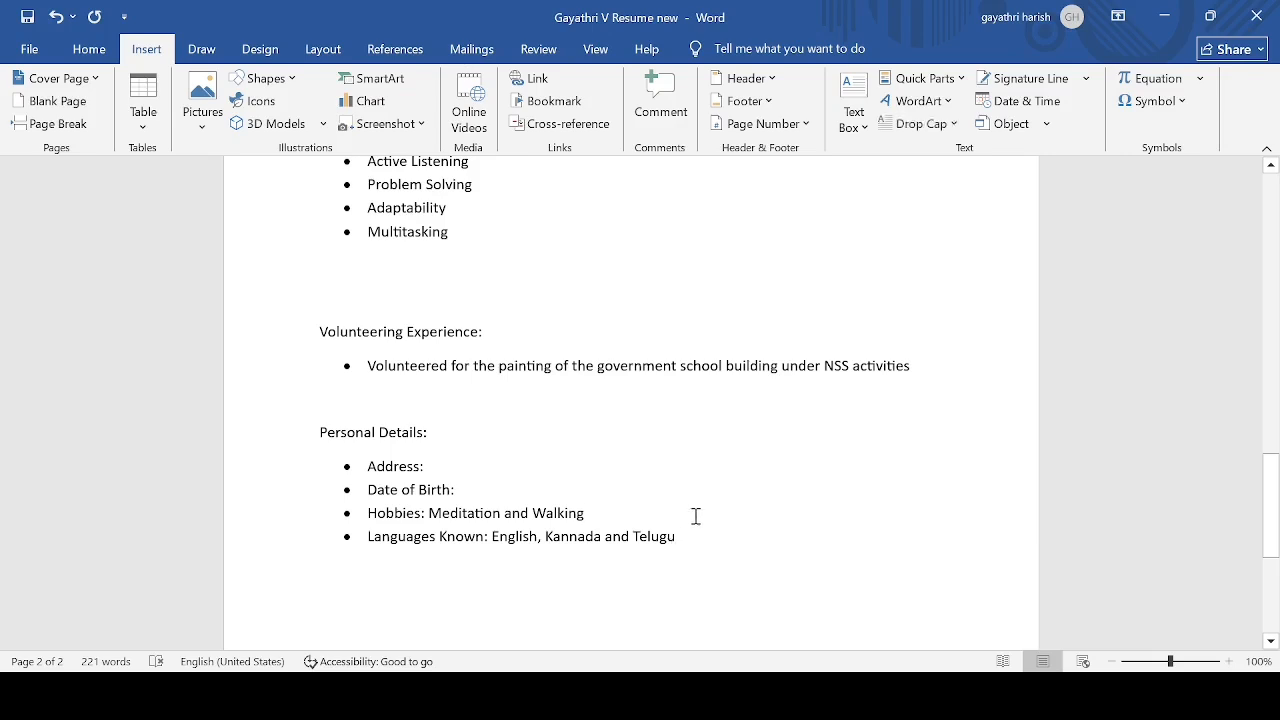